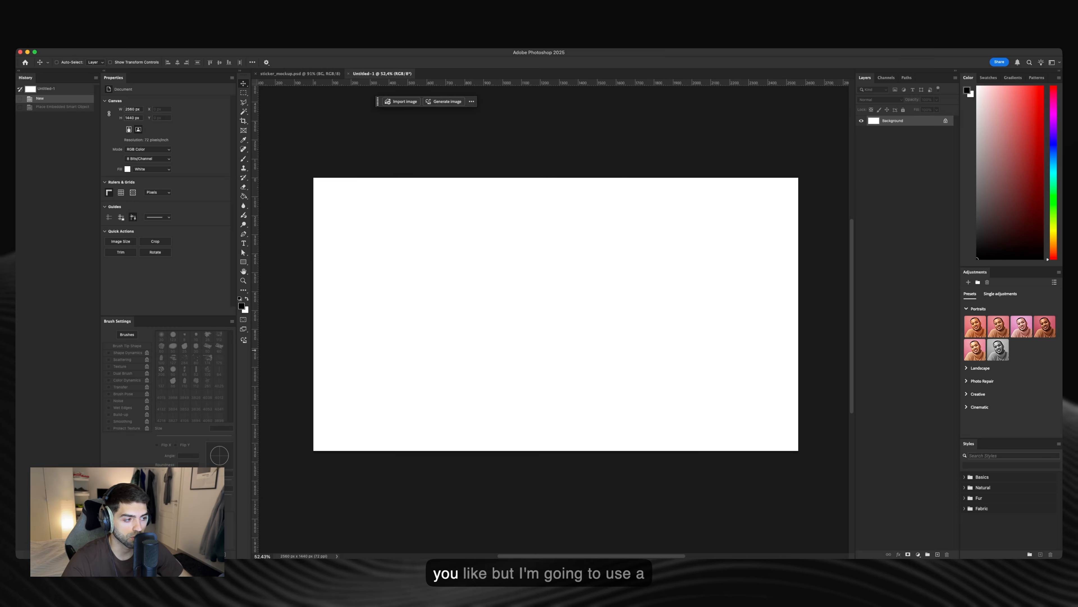
Place the BG.png concrete texture as the backdrop and the sticker_mrky.png design on top of it.
drag(961, 369, 580, 308)
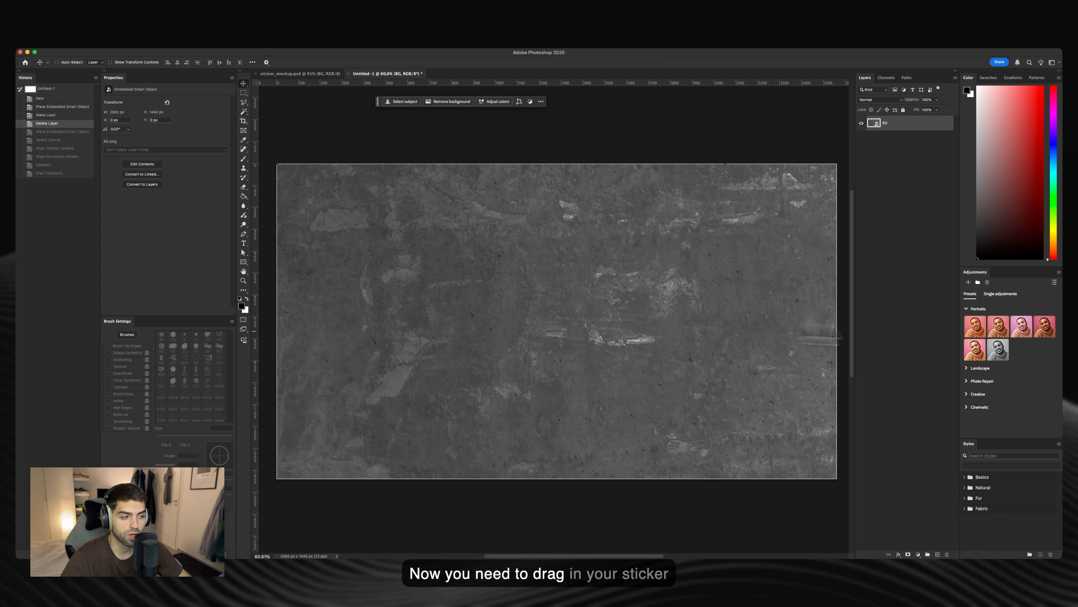
drag(1031, 370, 535, 338)
Centre the sticker horizontally and vertically on the canvas and scale it up to about 126%.
key(super+a)
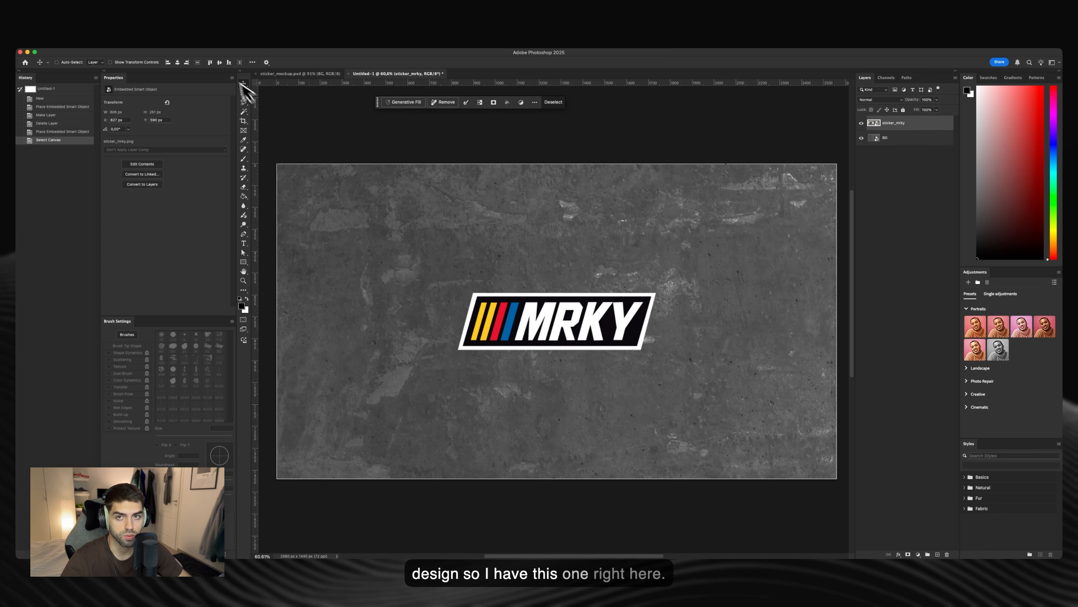
click(220, 62)
click(177, 63)
key(super+d)
key(super+t)
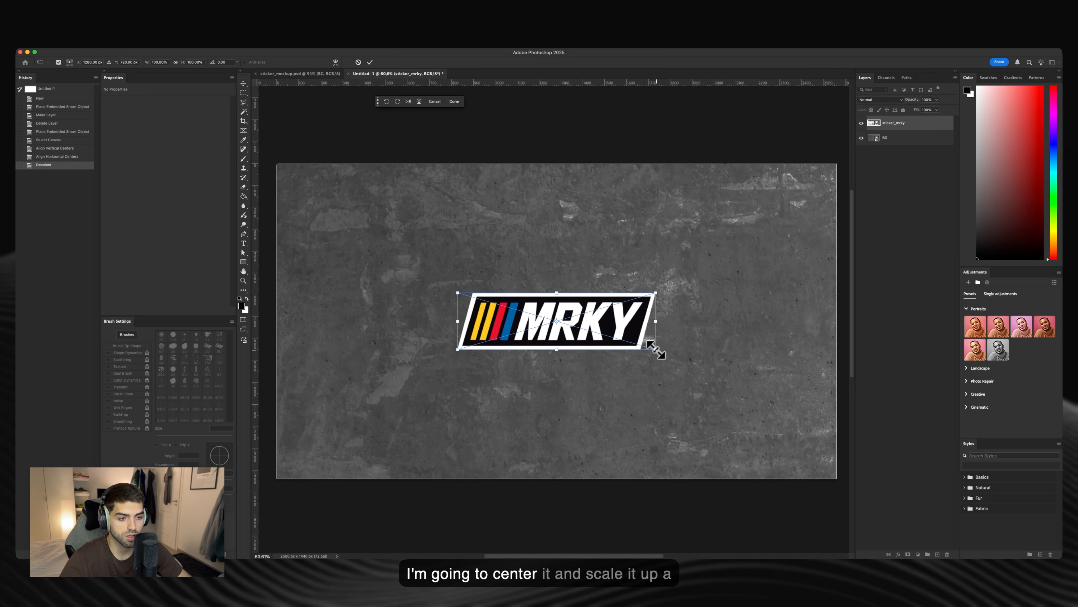
drag(657, 352, 682, 357)
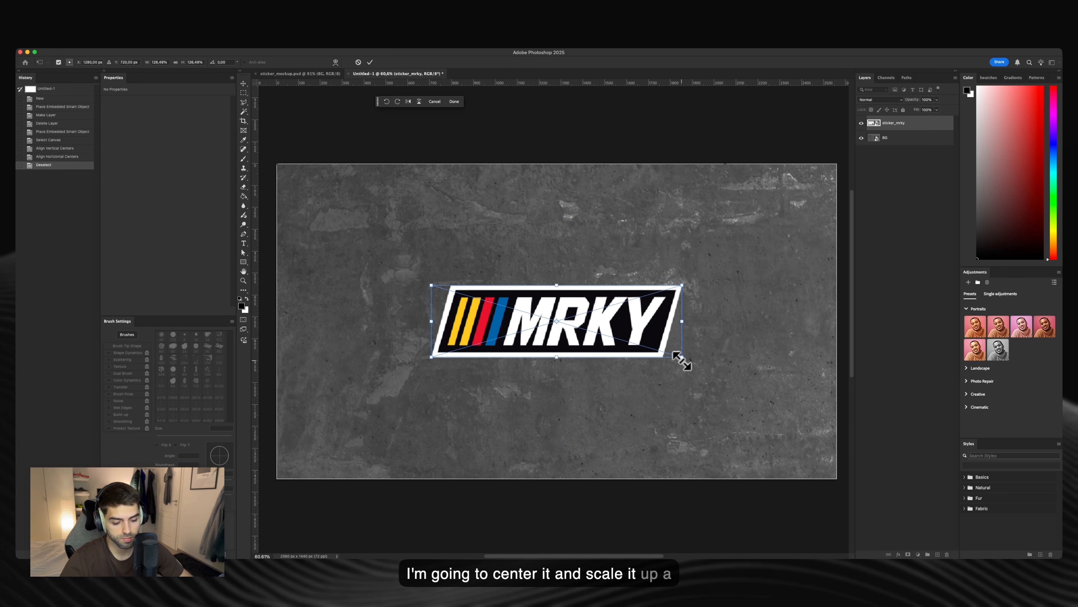
key(Return)
Add a Drop Shadow effect to the sticker_mrky layer and keep the sticker's edge clear of the settings dialog.
key(z)
drag(544, 307, 558, 298)
mouse_move(587, 332)
mouse_down()
mouse_move(597, 310)
mouse_move(606, 324)
mouse_up()
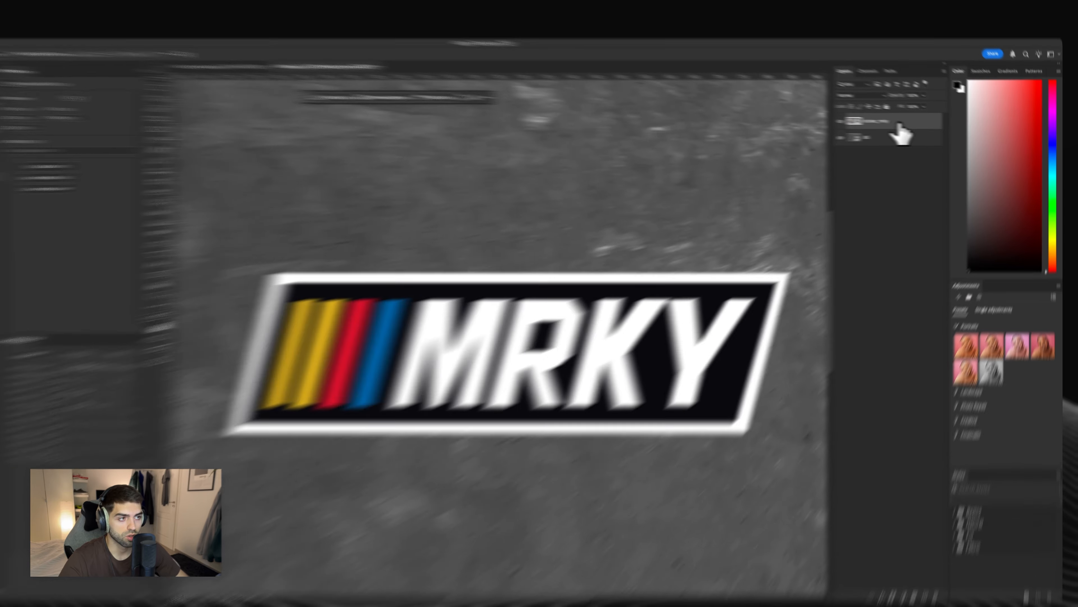
double_click(777, 104)
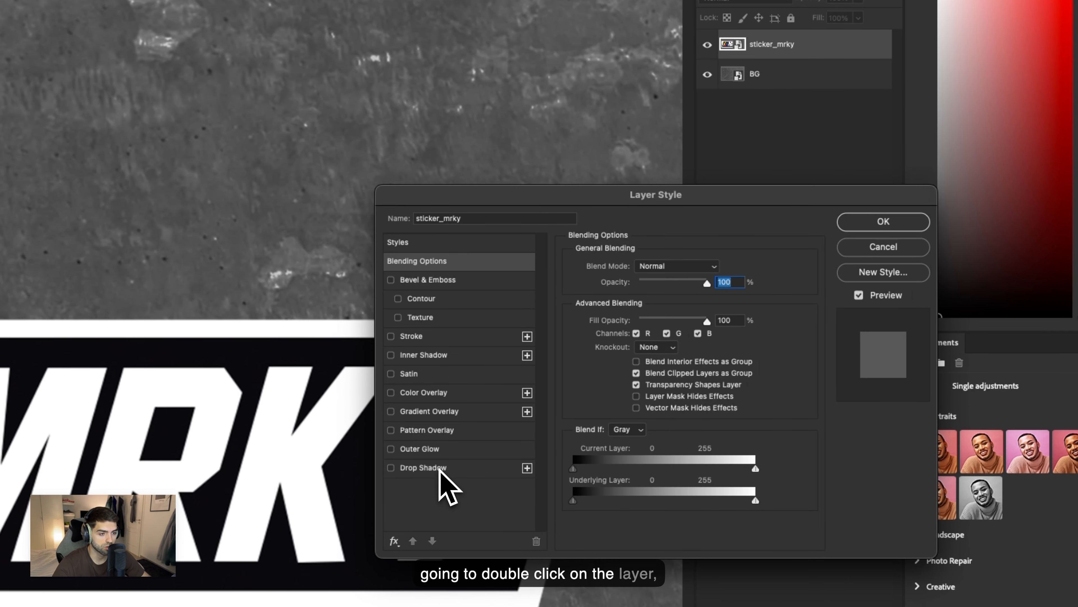
click(396, 529)
drag(632, 201, 568, 94)
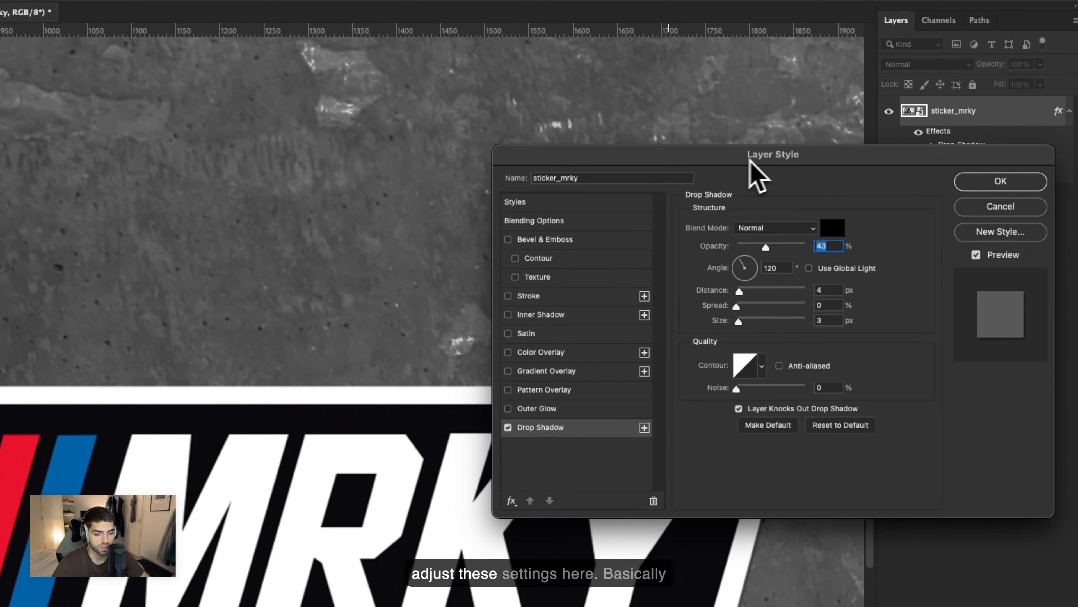
drag(749, 160, 718, 133)
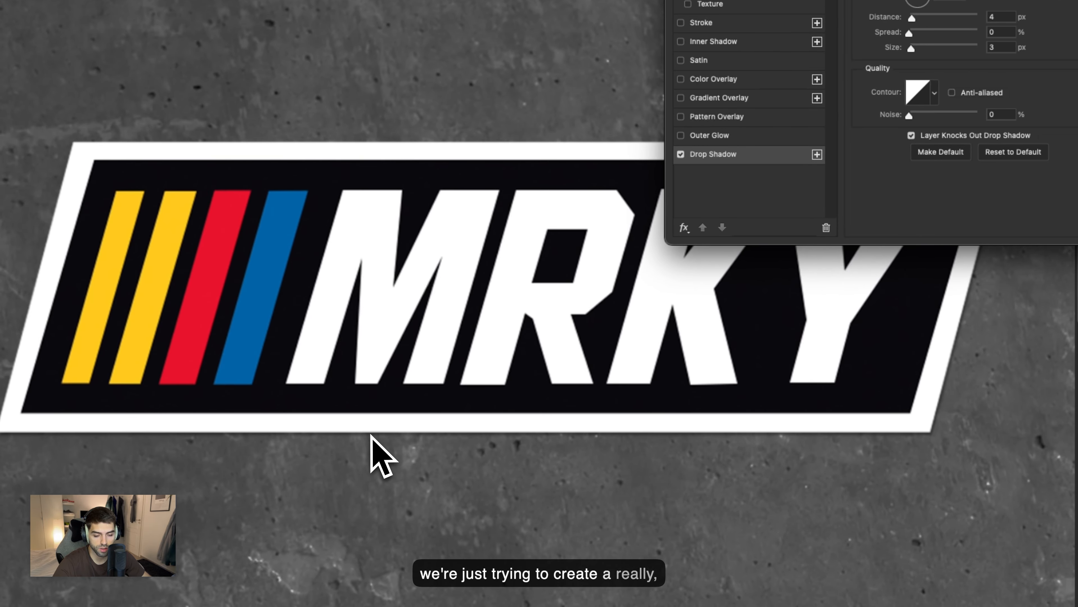
Set the drop shadow's distance to 3 px and fine-tune its size and opacity for a subtle edge shadow.
scroll(371, 433, up, 5)
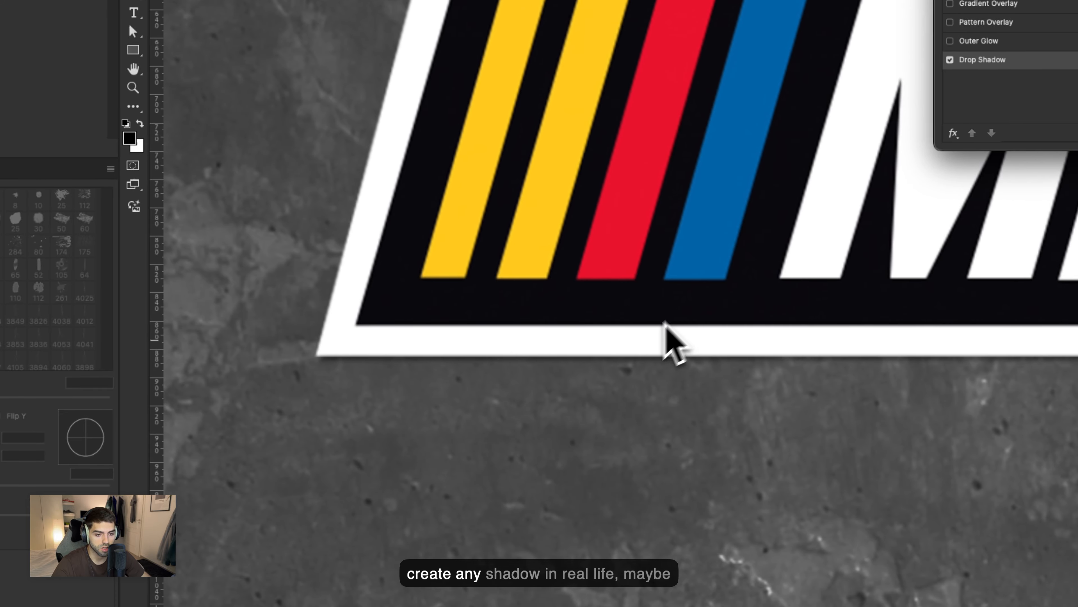
scroll(319, 360, up, 5)
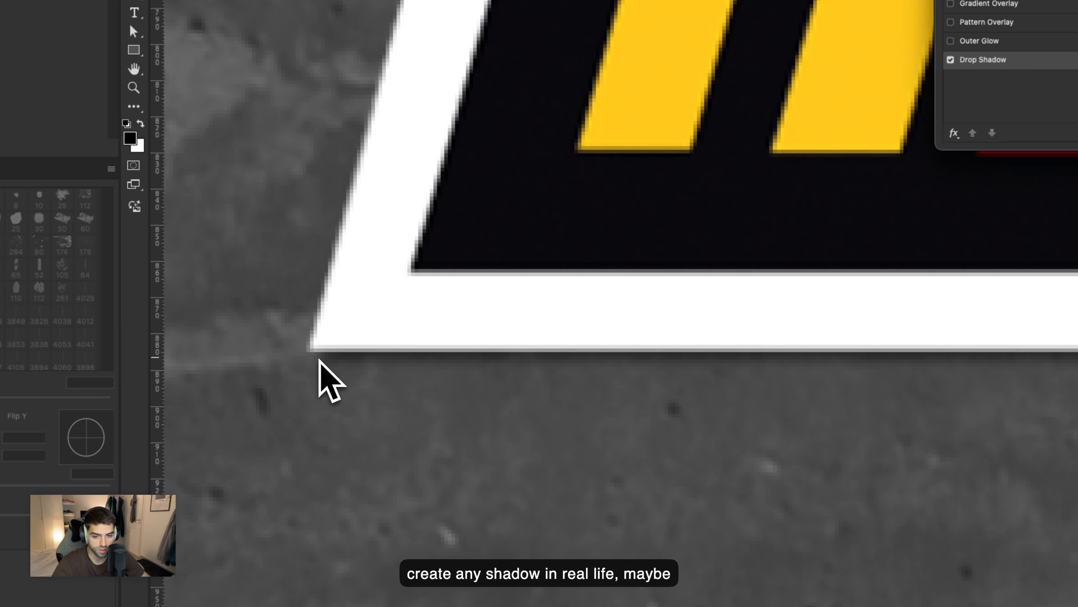
scroll(319, 360, down, 5)
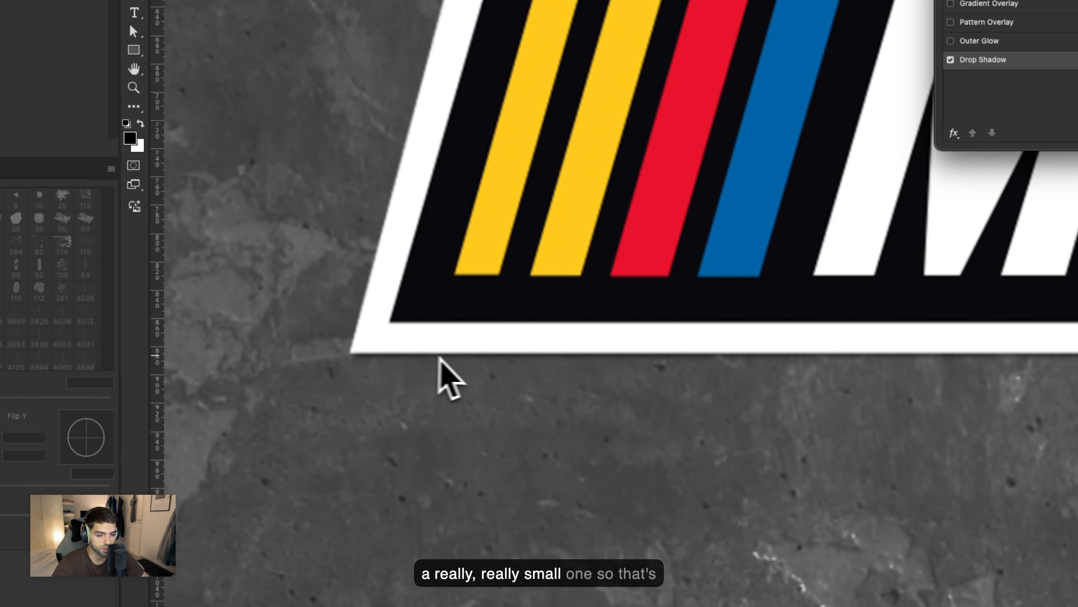
scroll(467, 357, down, 4)
scroll(919, 353, up, 4)
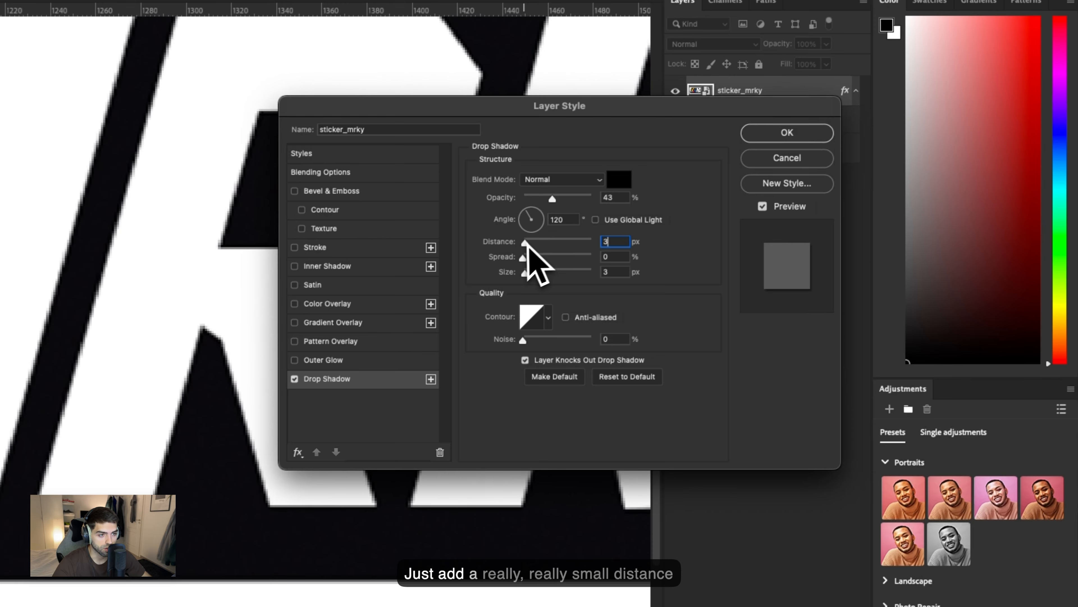
drag(760, 45, 762, 46)
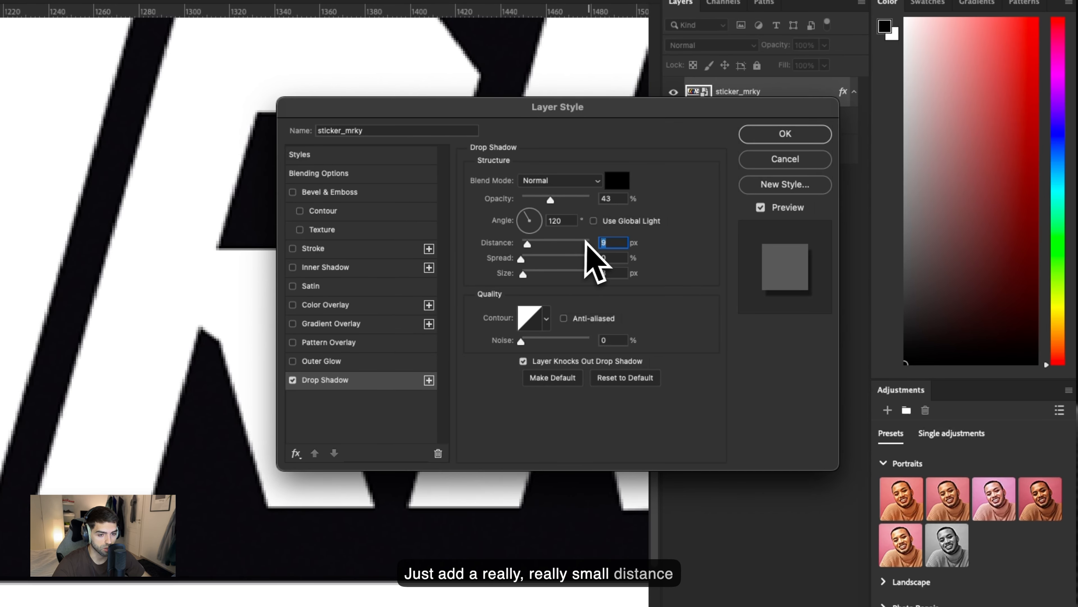
text(2)
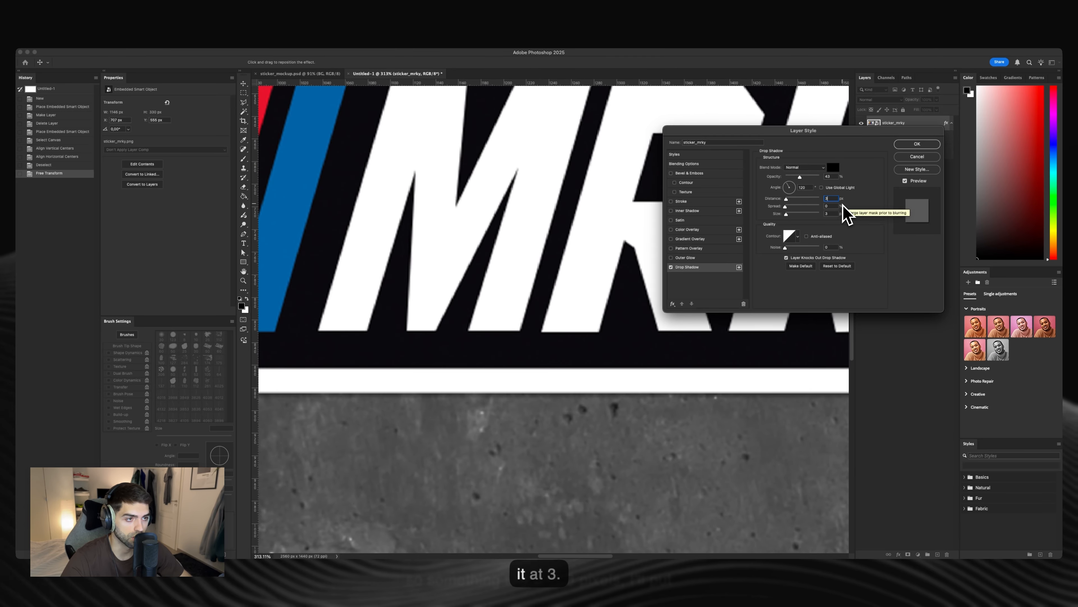
text(3)
drag(786, 214, 787, 215)
scroll(746, 356, up, 4)
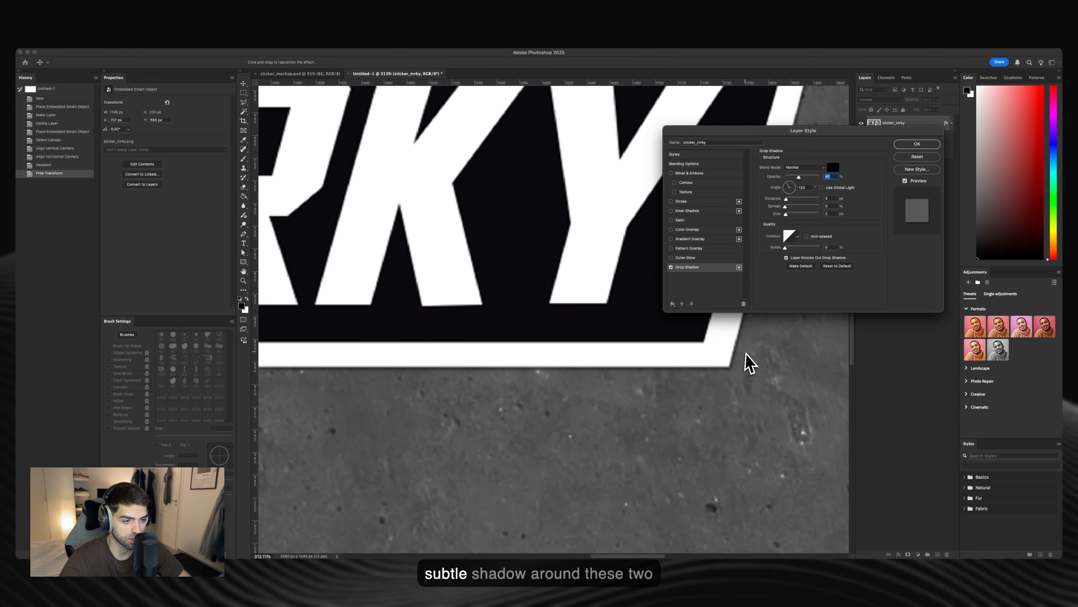
Add an Outer Glow effect to the sticker_mrky layer for a faint shadow along its upper edges.
scroll(647, 384, down, 6)
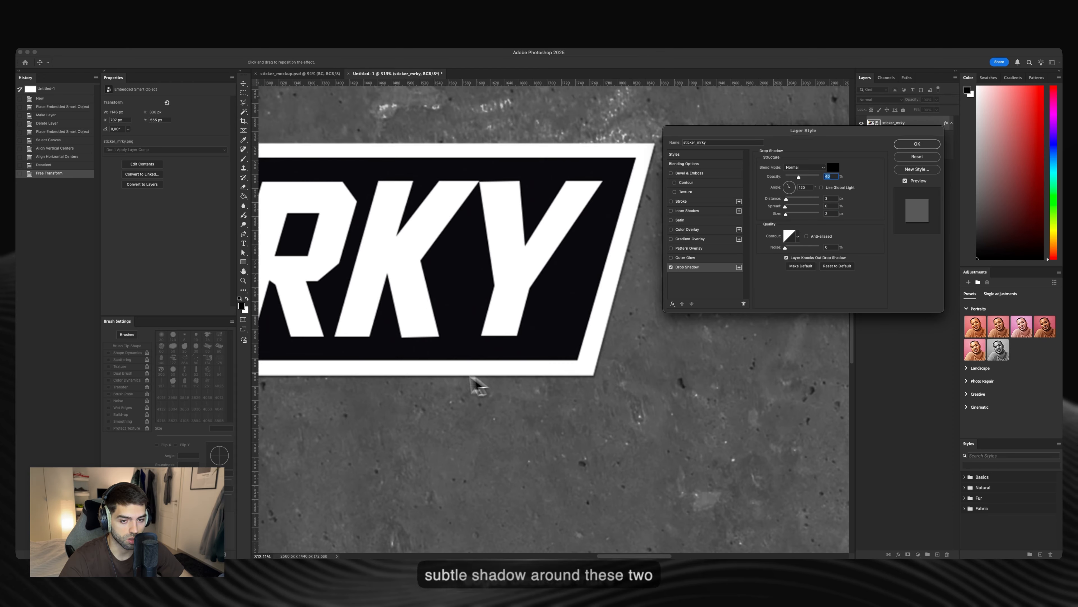
scroll(320, 289, up, 5)
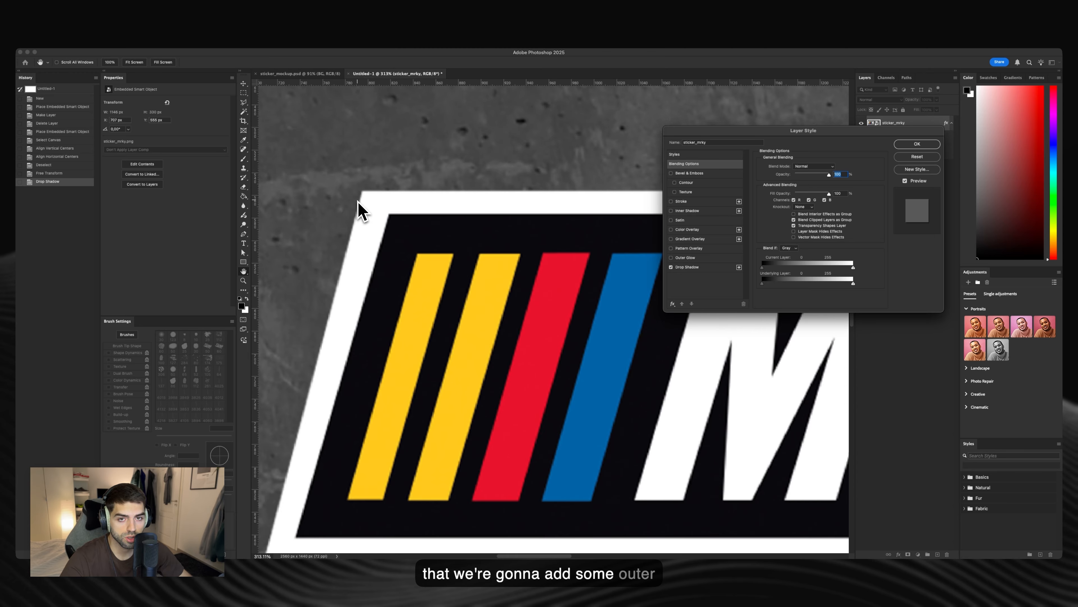
scroll(358, 210, up, 3)
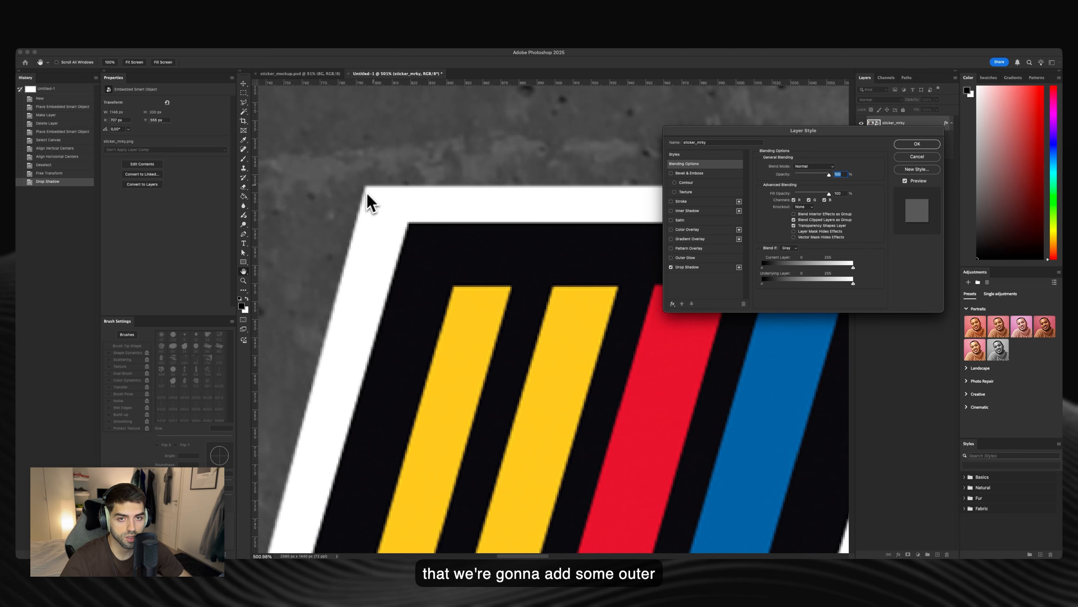
scroll(359, 225, down, 2)
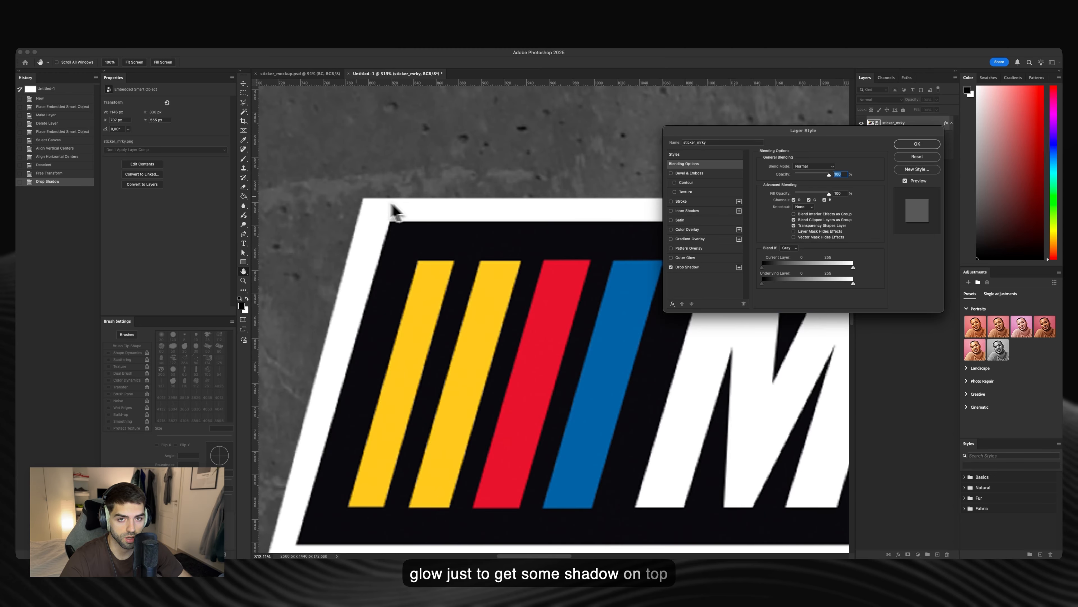
scroll(356, 197, up, 2)
click(686, 257)
scroll(391, 231, down, 4)
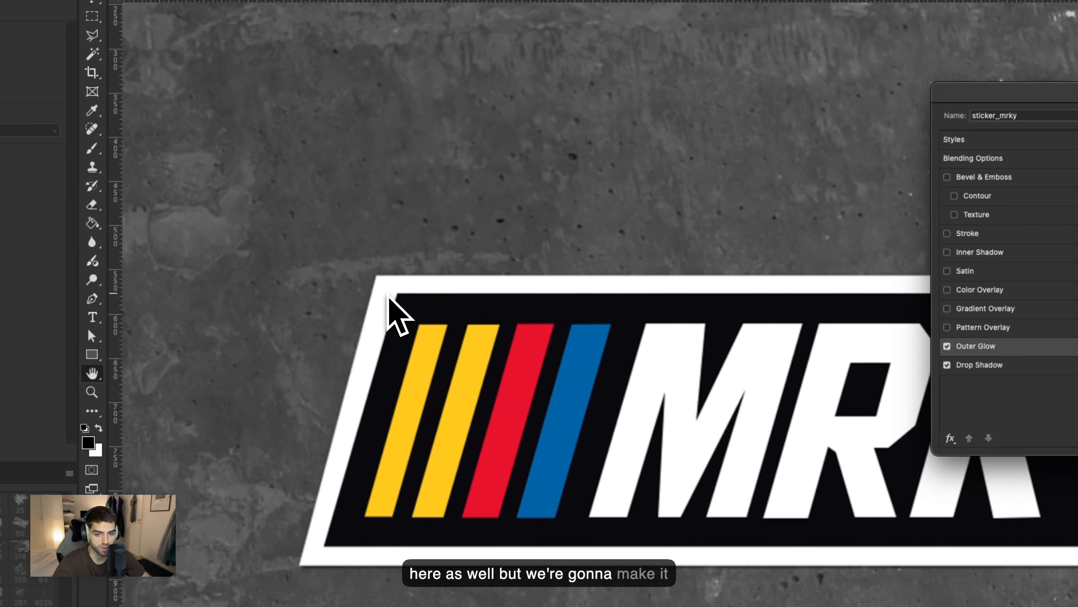
Compare the sticker's edge with the outer glow off and on, keep the glow enabled, and apply the layer style.
scroll(386, 294, up, 6)
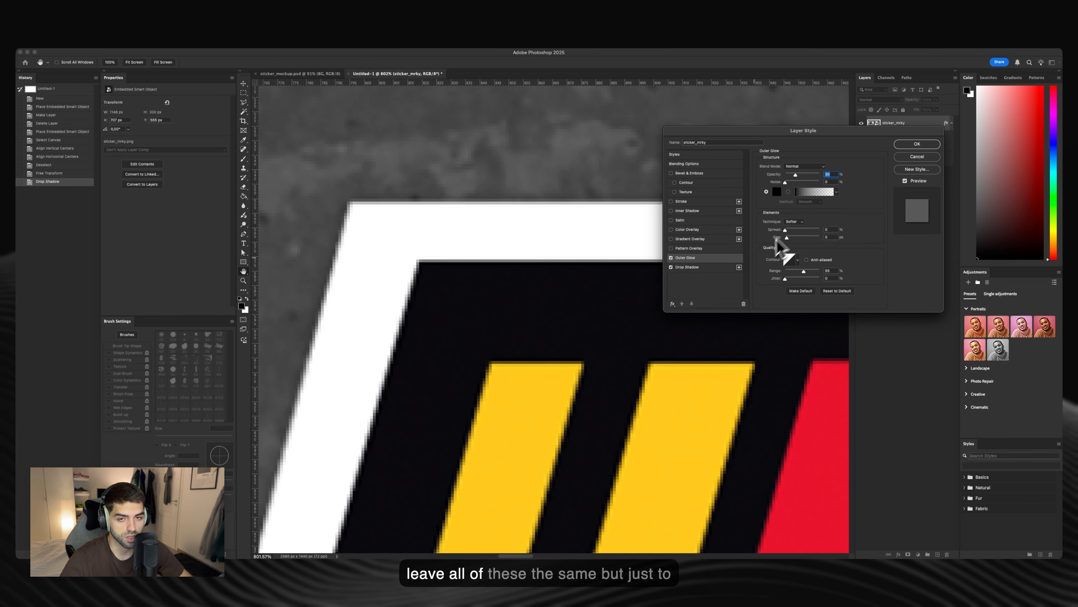
scroll(542, 229, down, 5)
scroll(602, 224, up, 6)
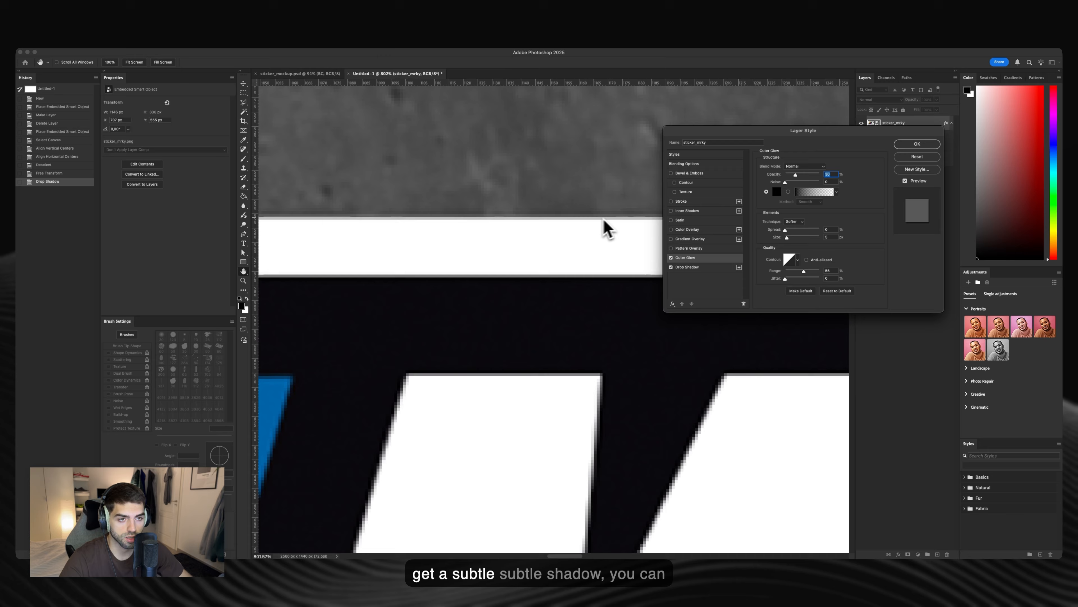
click(671, 258)
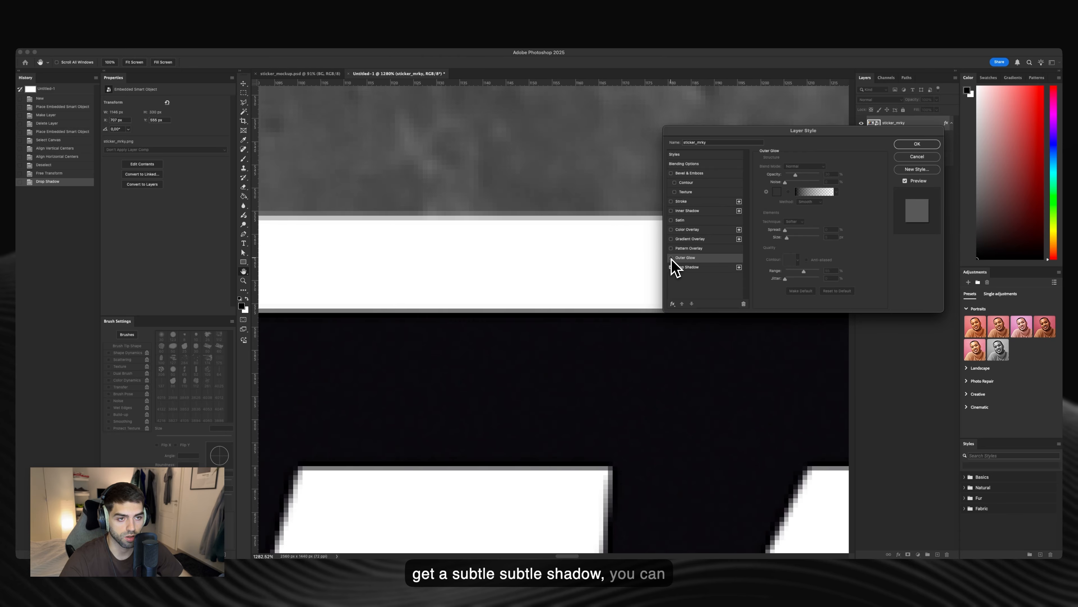
click(672, 258)
click(671, 258)
click(671, 258)
click(916, 144)
Open the Camera Raw Filter for the sticker_mrky layer with its preview enlarged on the lettering.
drag(510, 237, 399, 276)
drag(586, 263, 592, 275)
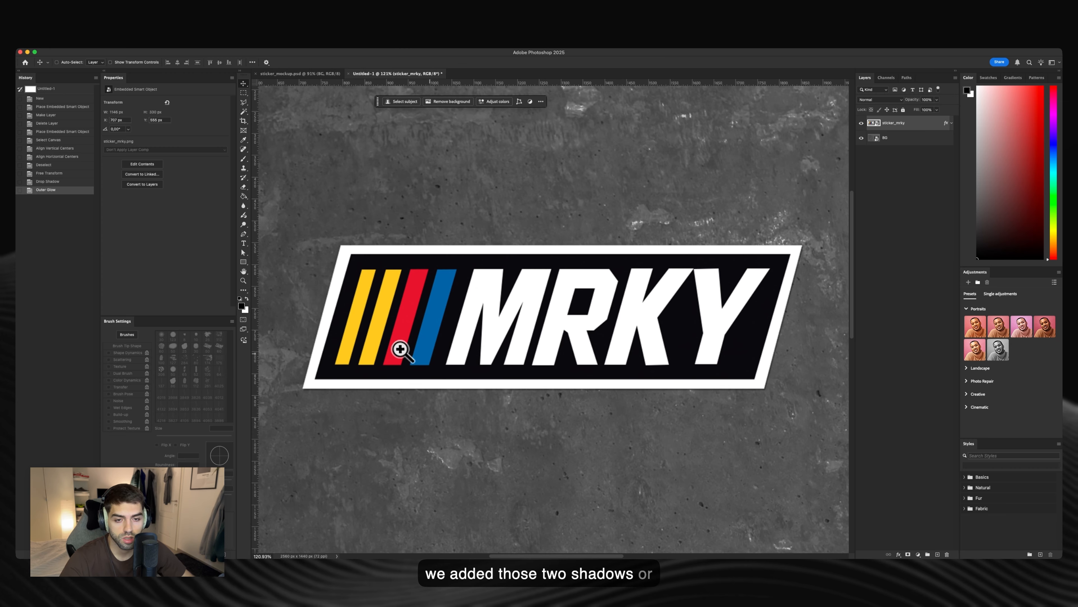
drag(400, 349, 470, 293)
click(201, 42)
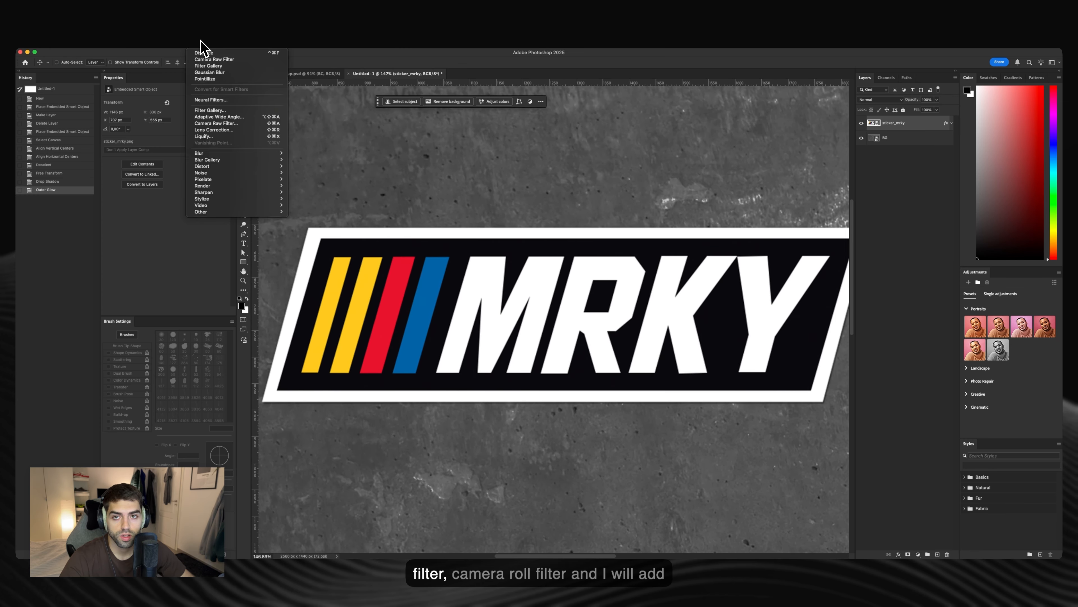
click(223, 123)
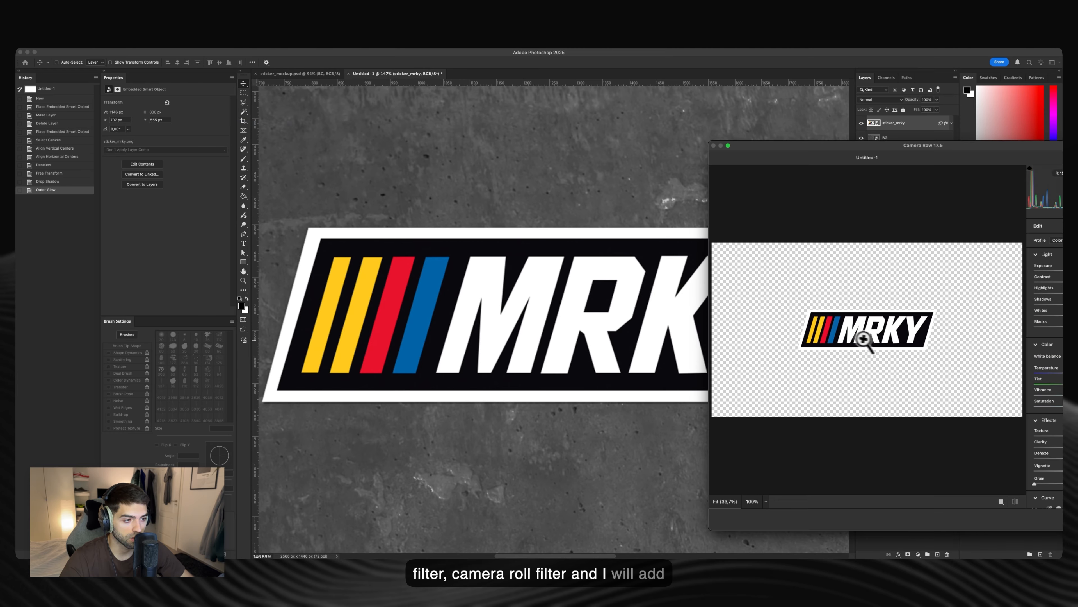
click(862, 338)
drag(877, 157, 660, 132)
click(692, 319)
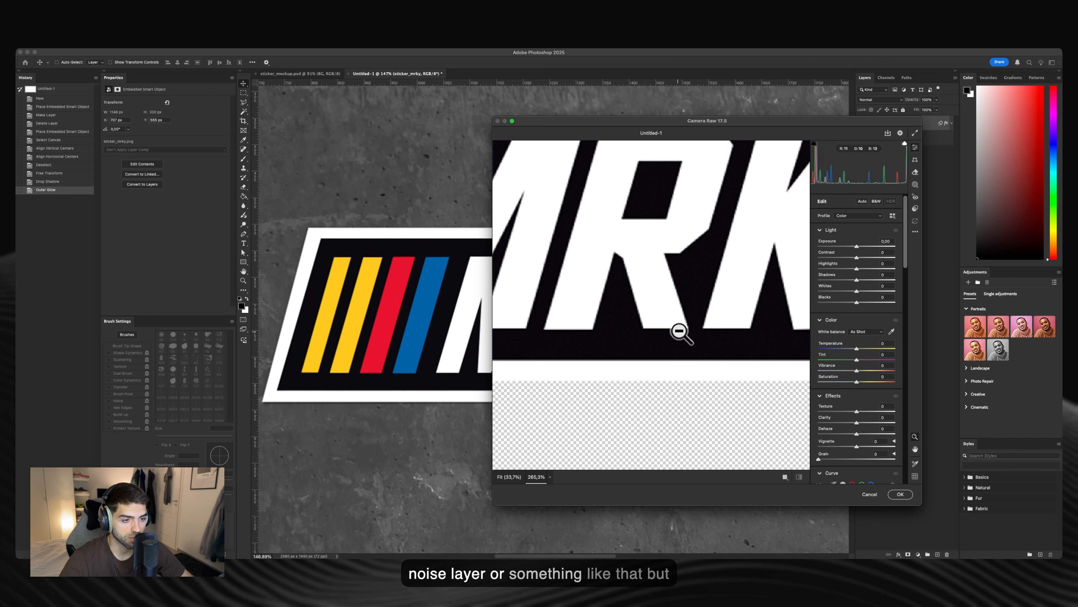
click(680, 331)
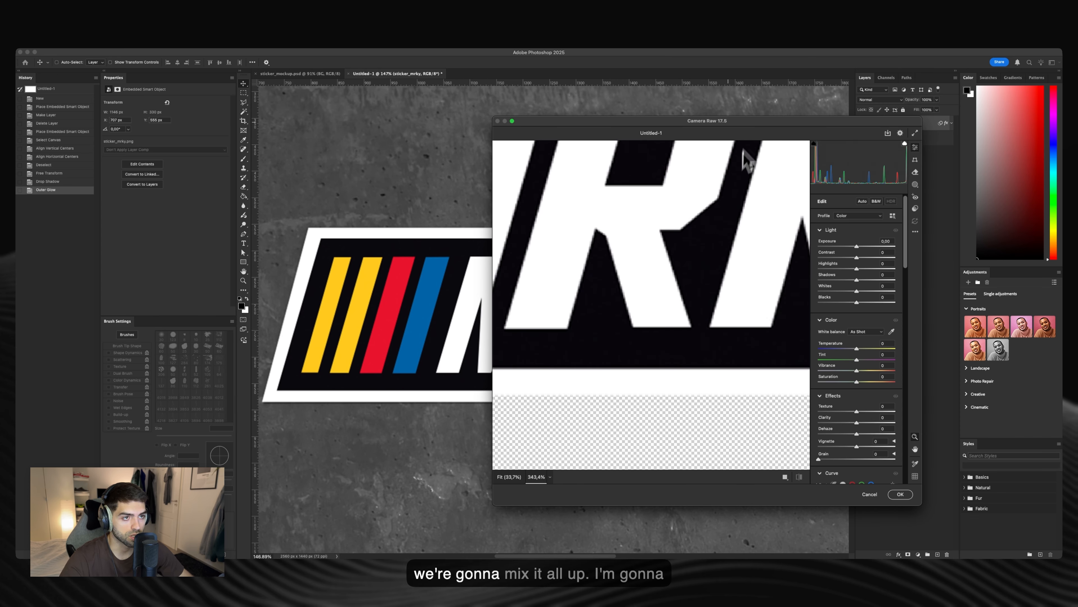
drag(772, 123, 654, 127)
click(647, 333)
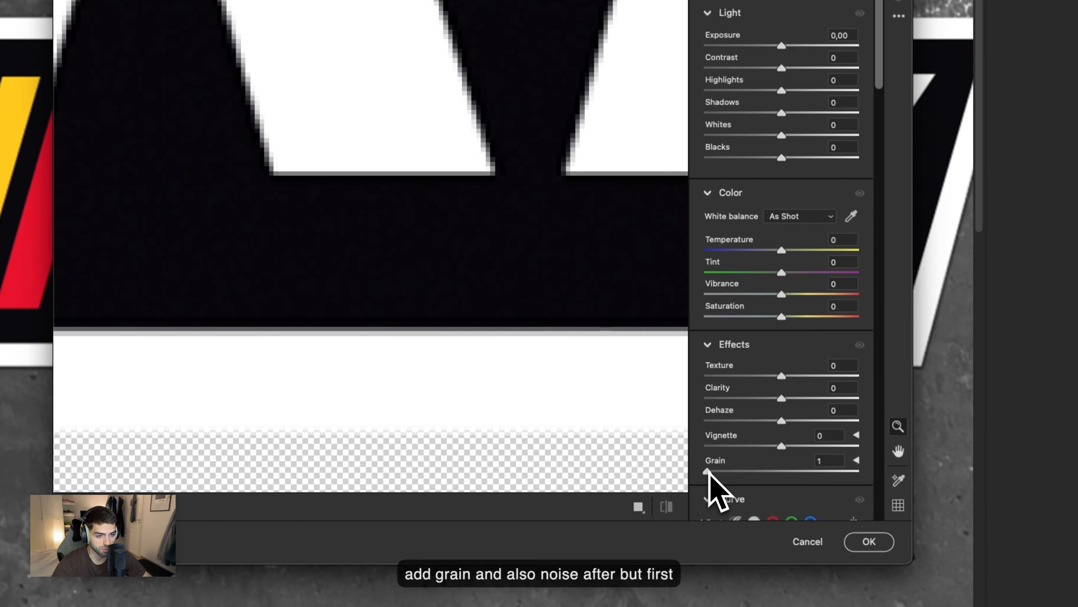
Set the sticker's Grain effect to 15, check the texture across the design, and apply the filter.
drag(716, 454, 727, 471)
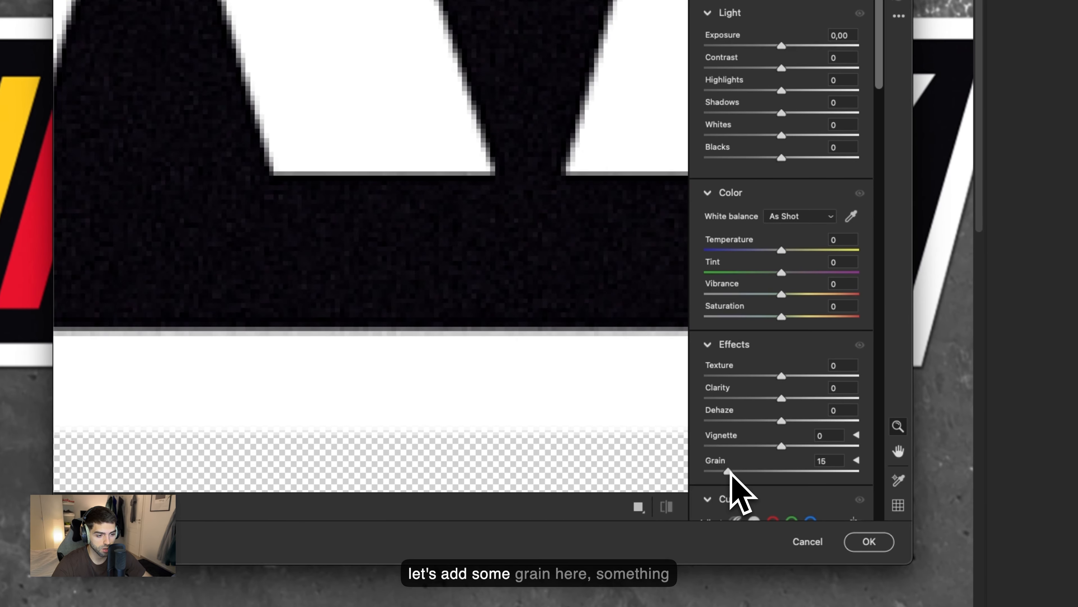
drag(482, 188, 426, 107)
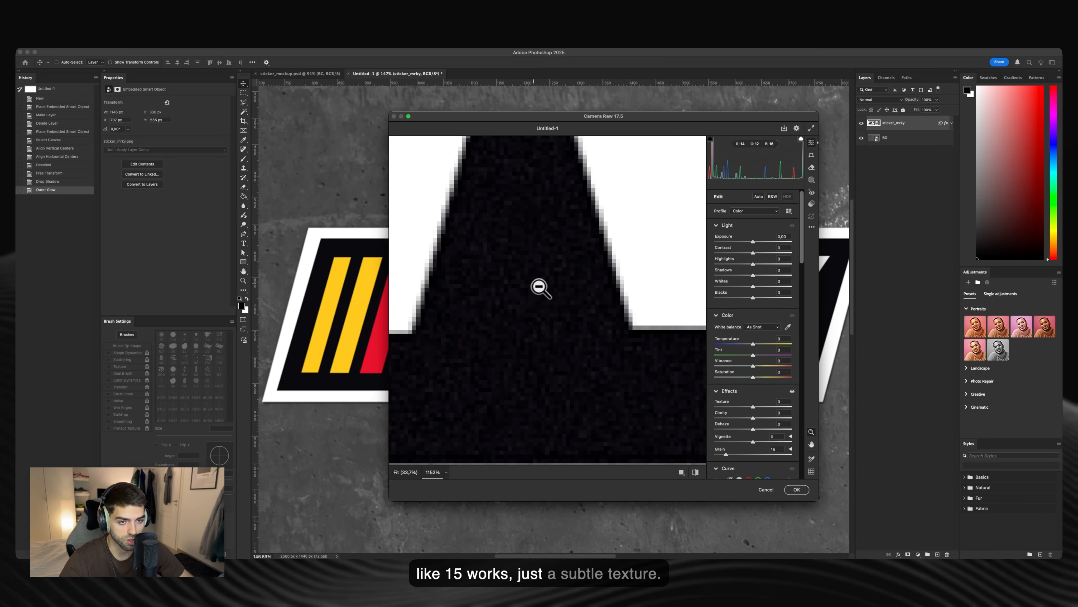
drag(539, 286, 517, 308)
drag(429, 246, 501, 255)
drag(501, 264, 395, 265)
drag(679, 272, 521, 269)
drag(584, 267, 537, 277)
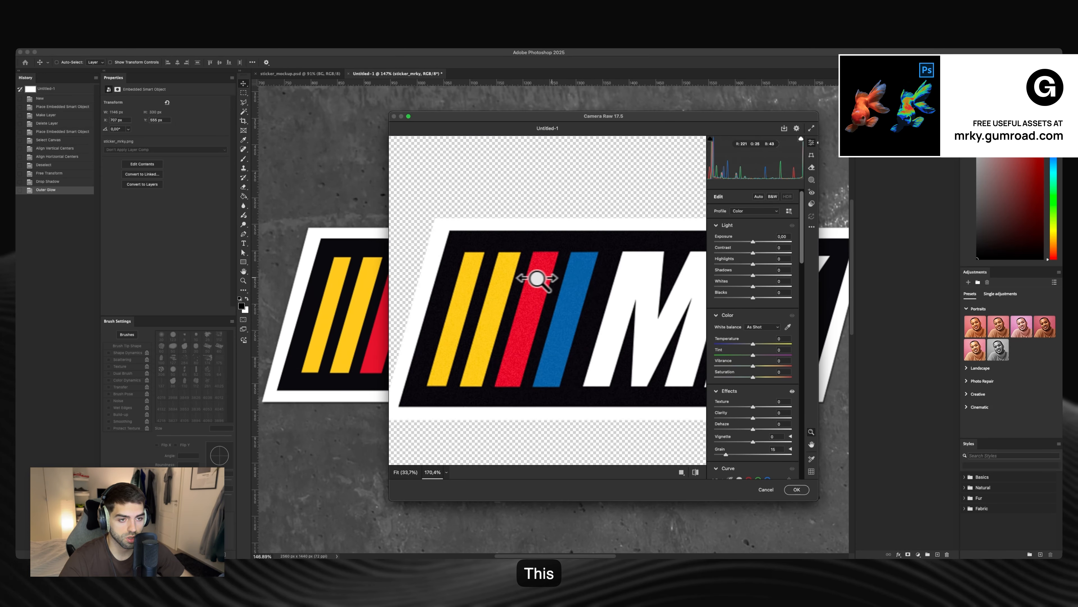
click(800, 491)
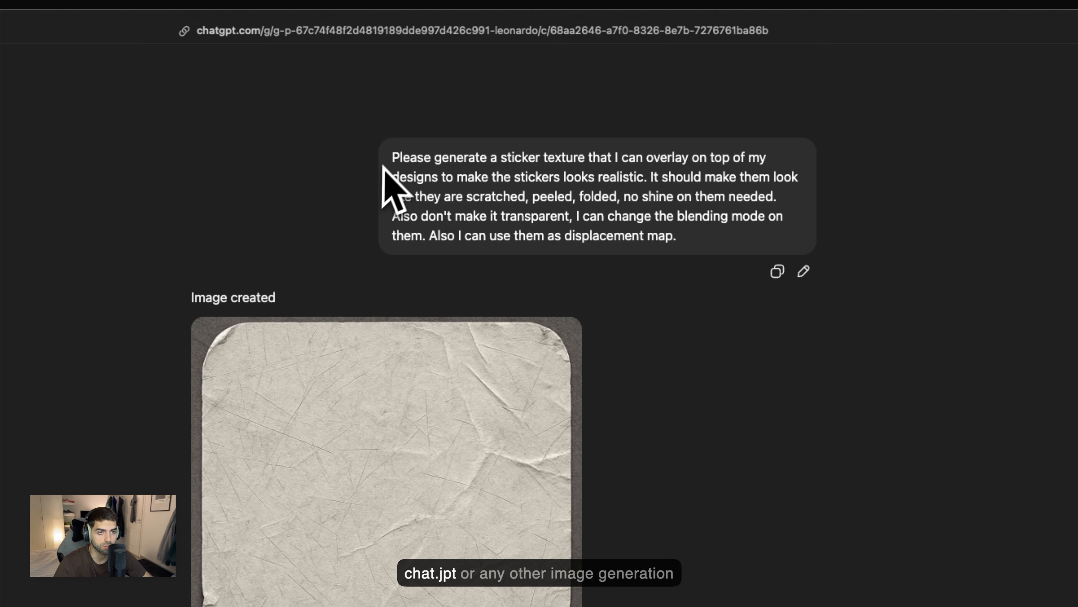
Switch to ChatGPT and highlight the full prompt used to generate the scratched, peeled and folded sticker texture.
drag(391, 157, 469, 159)
click(486, 199)
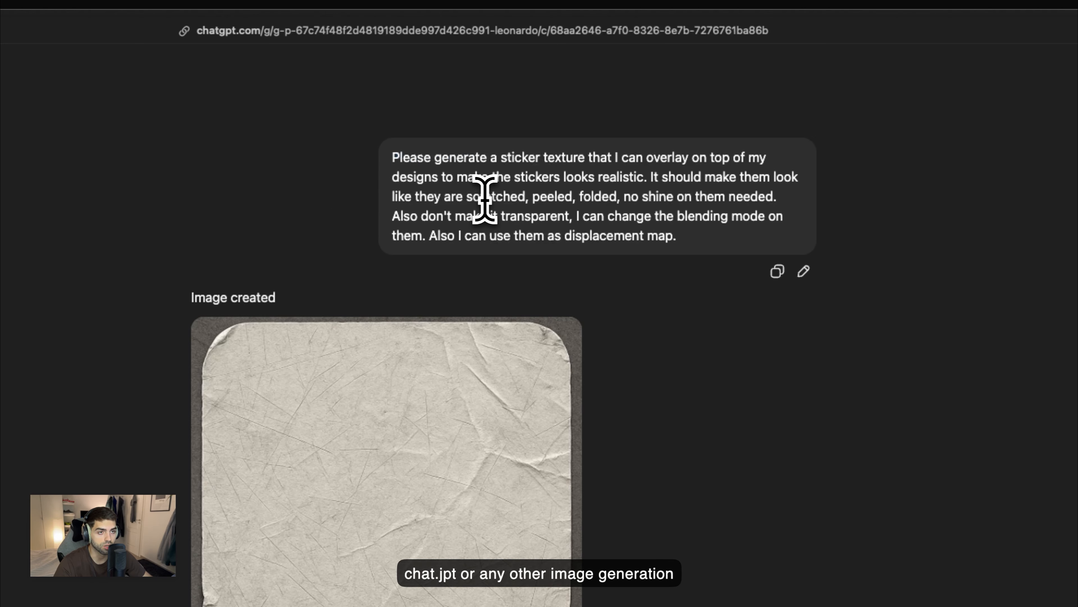
mouse_move(395, 151)
mouse_down()
mouse_move(696, 236)
mouse_move(580, 219)
mouse_move(392, 158)
mouse_up()
click(697, 238)
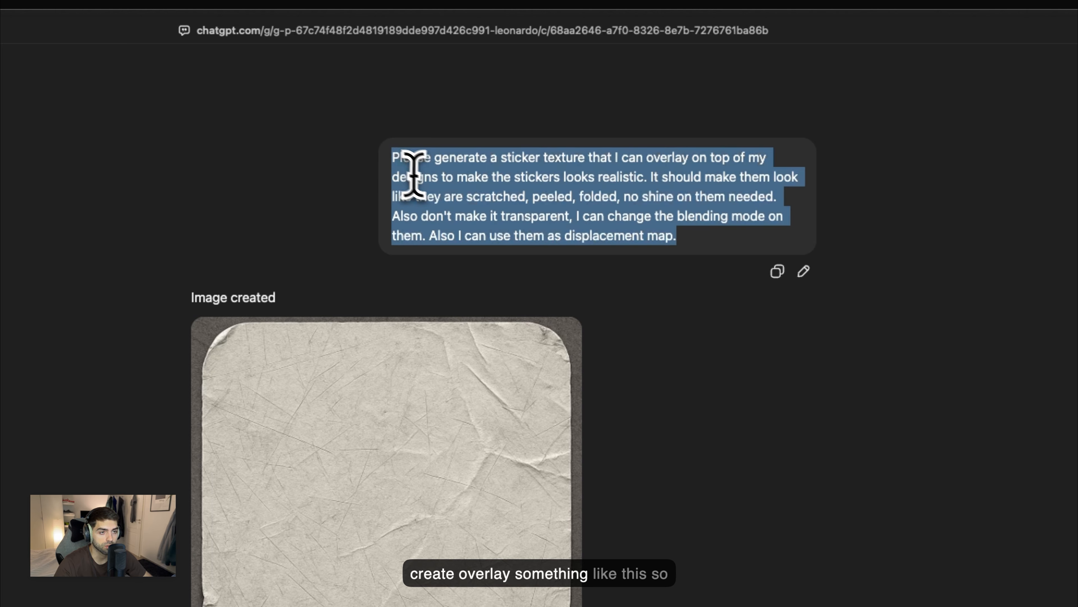
Examine the prompt's wording on making stickers look realistic, with scratched, peeled and folded surfaces and no shine.
click(422, 185)
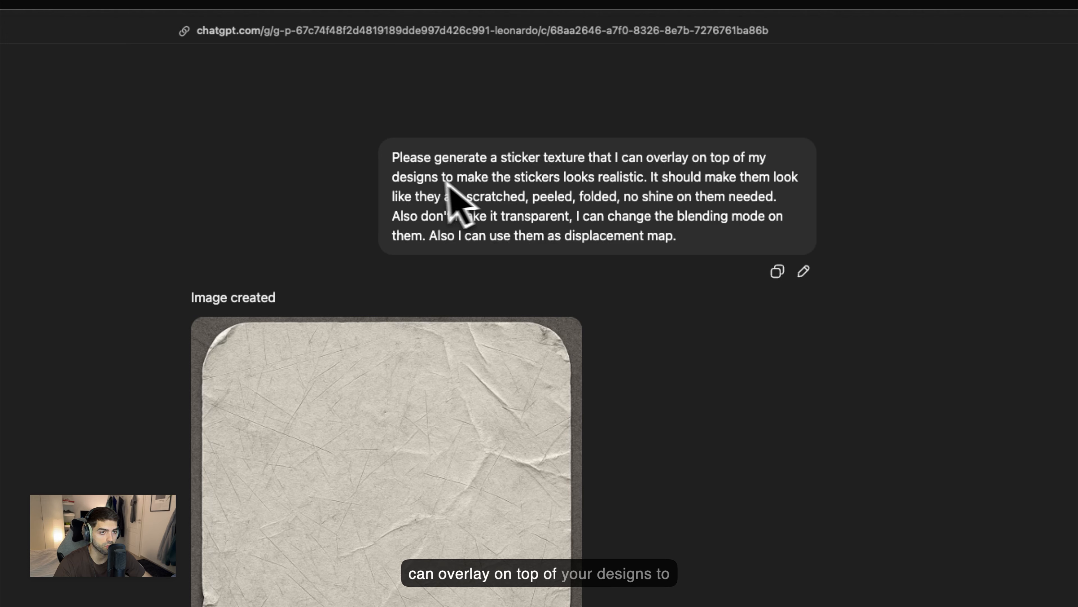
drag(514, 176, 645, 177)
click(648, 183)
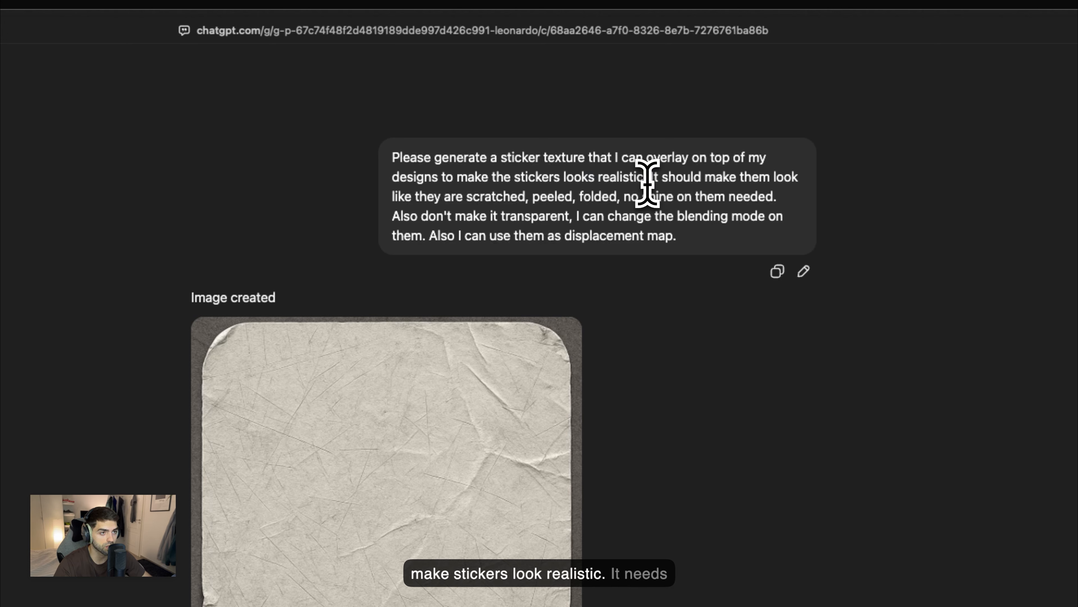
drag(470, 197, 737, 196)
click(566, 195)
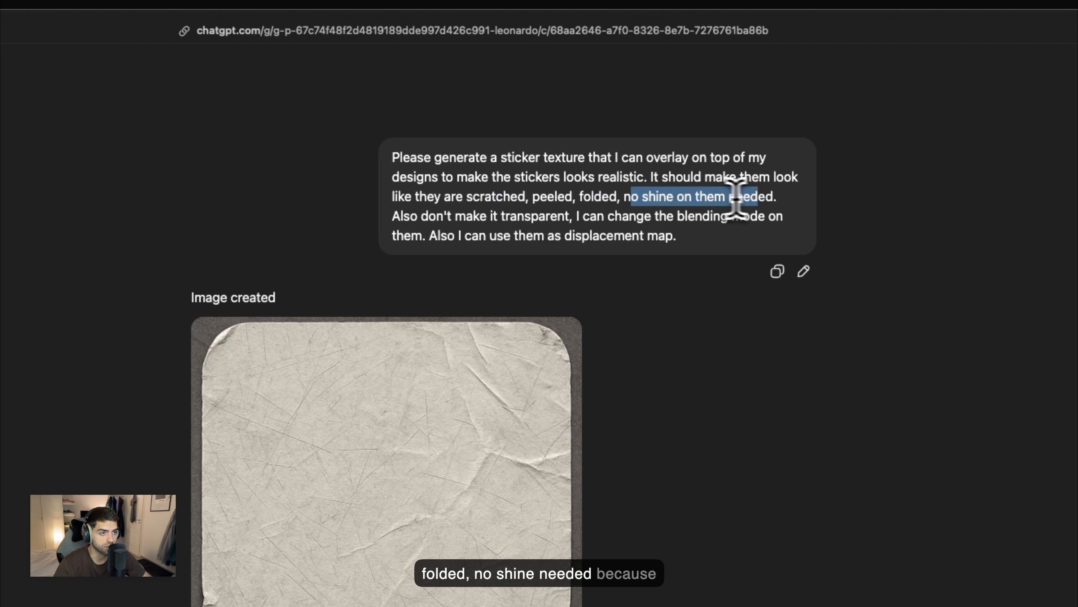
click(737, 196)
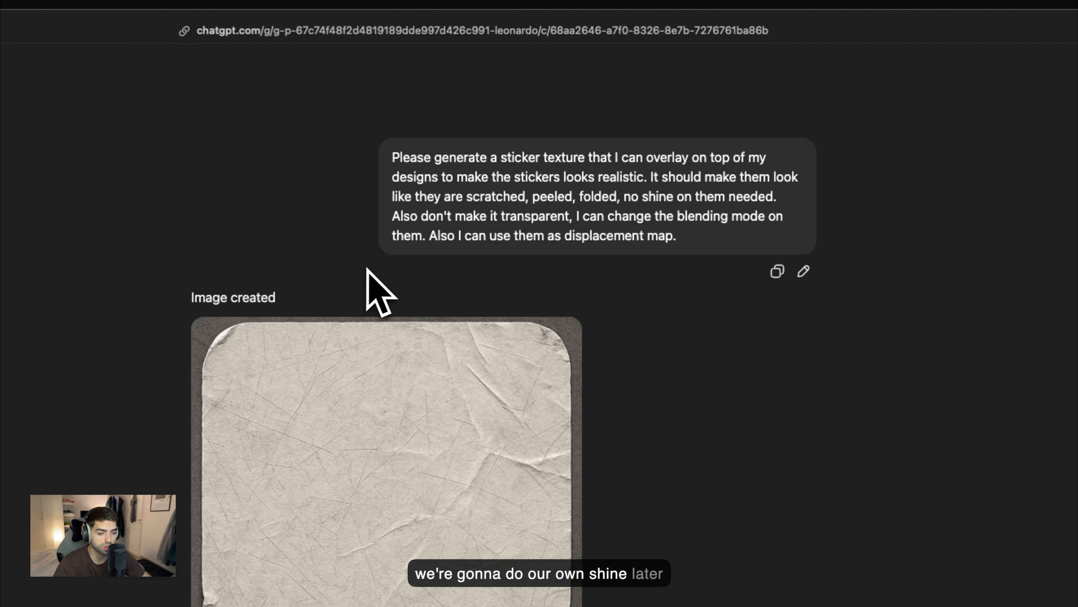
Examine the prompt's wording on avoiding transparency, changing the blending mode and using the texture as a displacement map.
drag(392, 215, 507, 223)
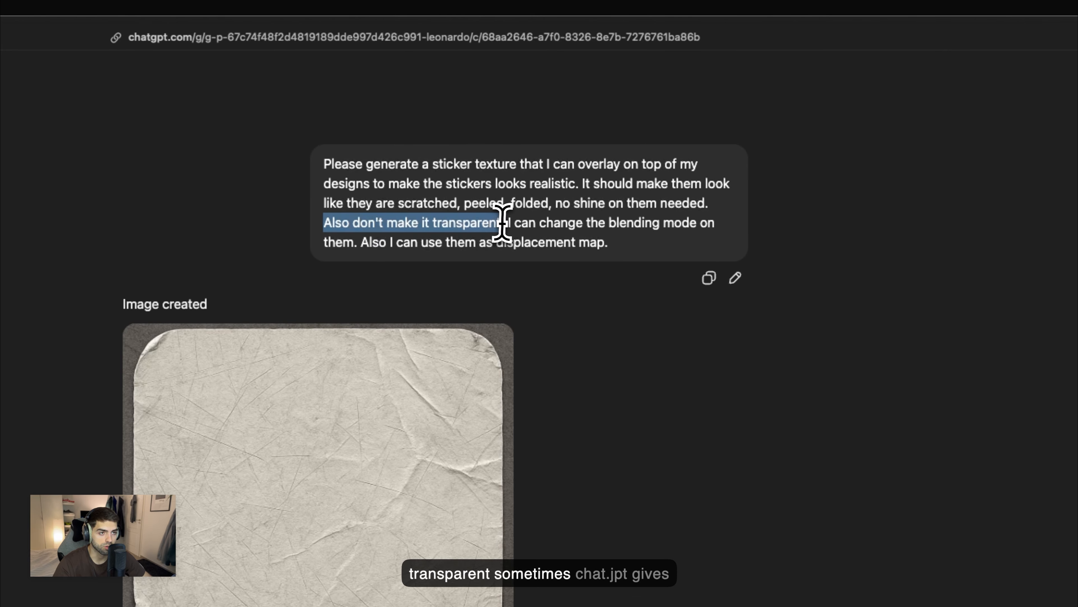
click(502, 222)
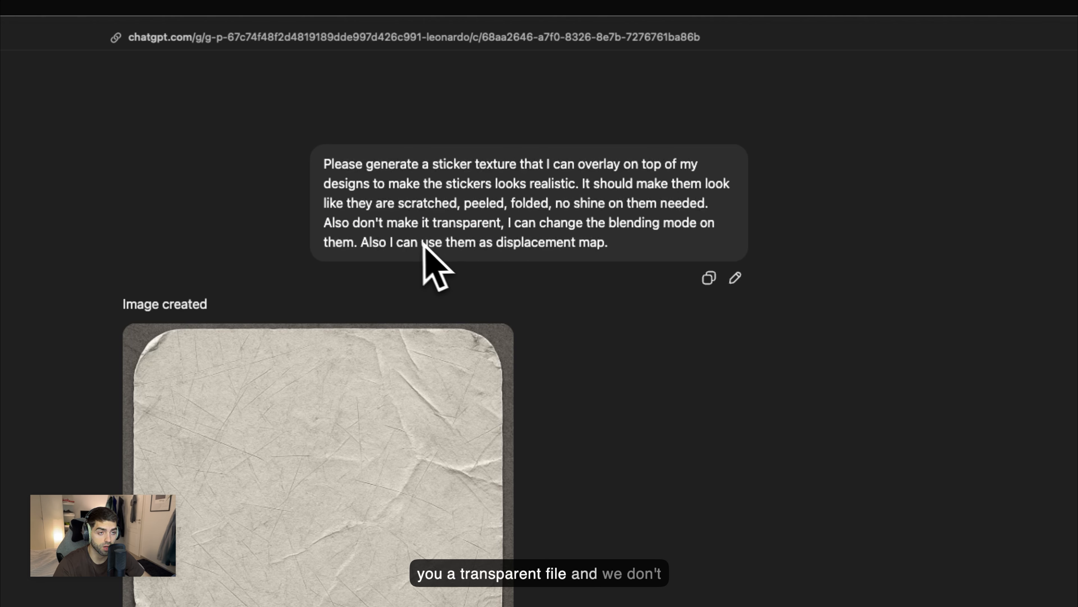
drag(504, 223, 674, 222)
click(521, 224)
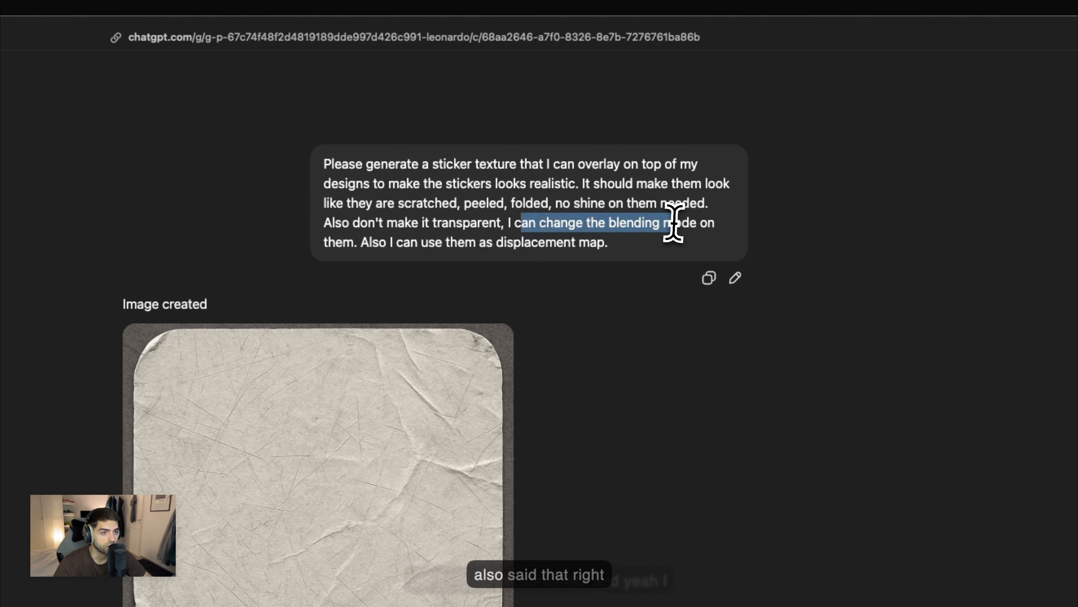
click(686, 222)
drag(361, 242, 662, 270)
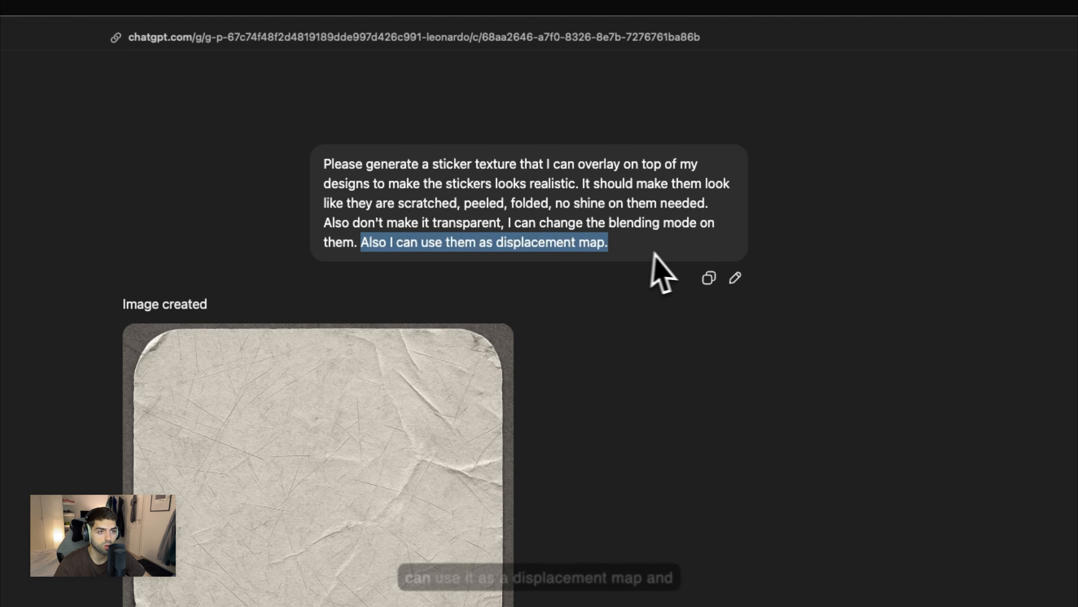
click(646, 265)
drag(609, 242, 387, 245)
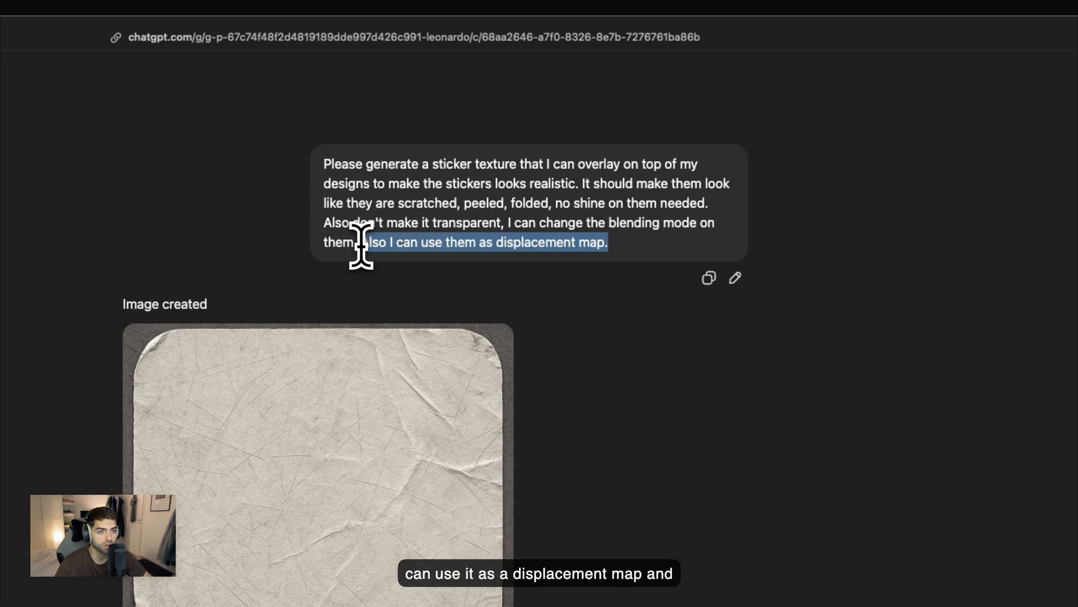
click(361, 250)
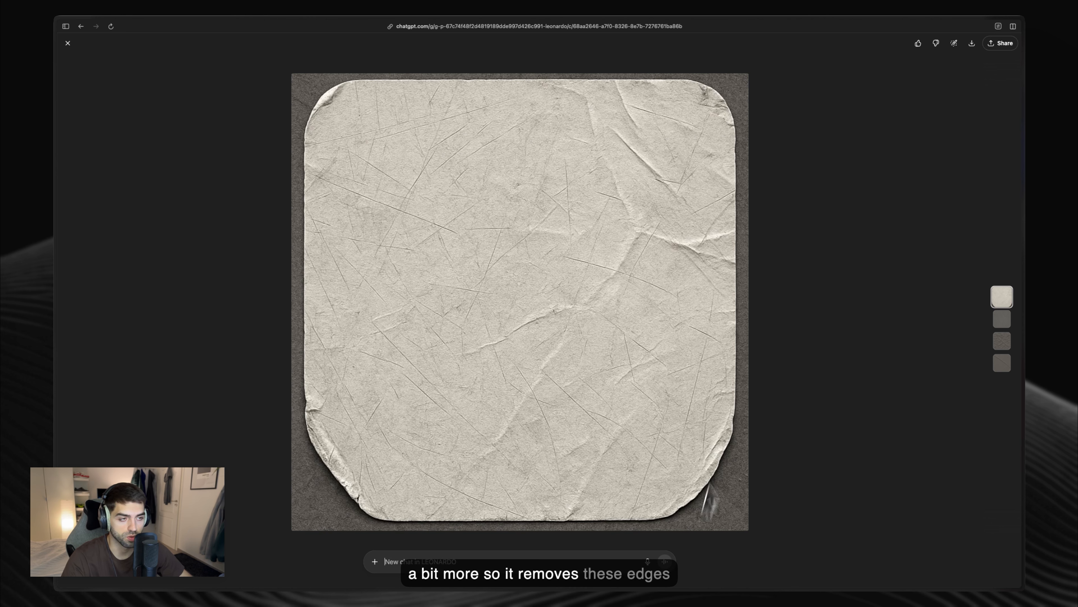
Review the follow-up prompt requesting a flat texture on all sides and inspect its generated image enlarged.
key(Escape)
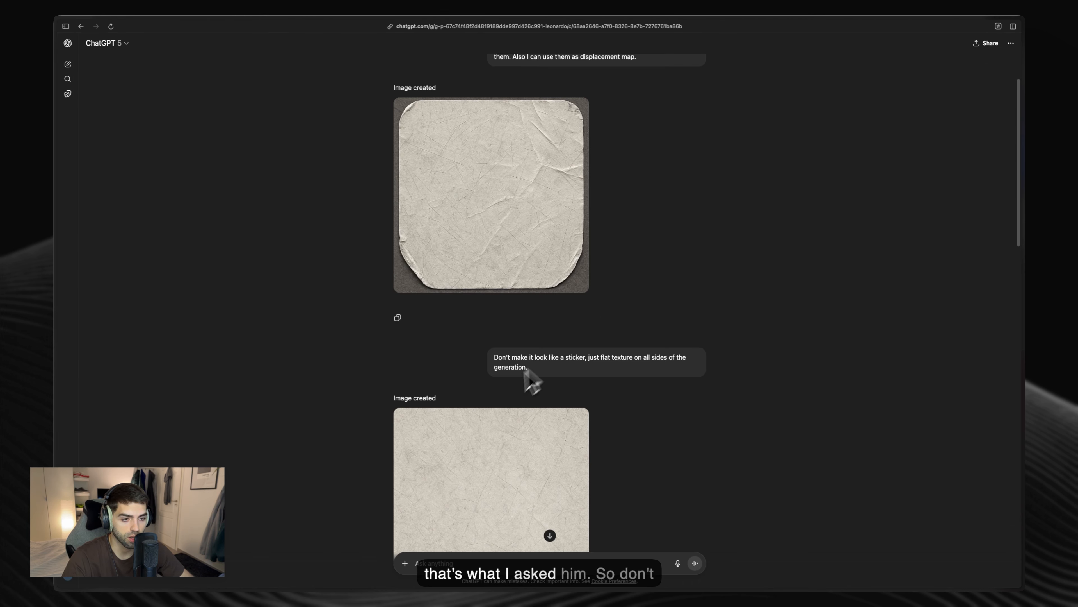
scroll(495, 354, down, 2)
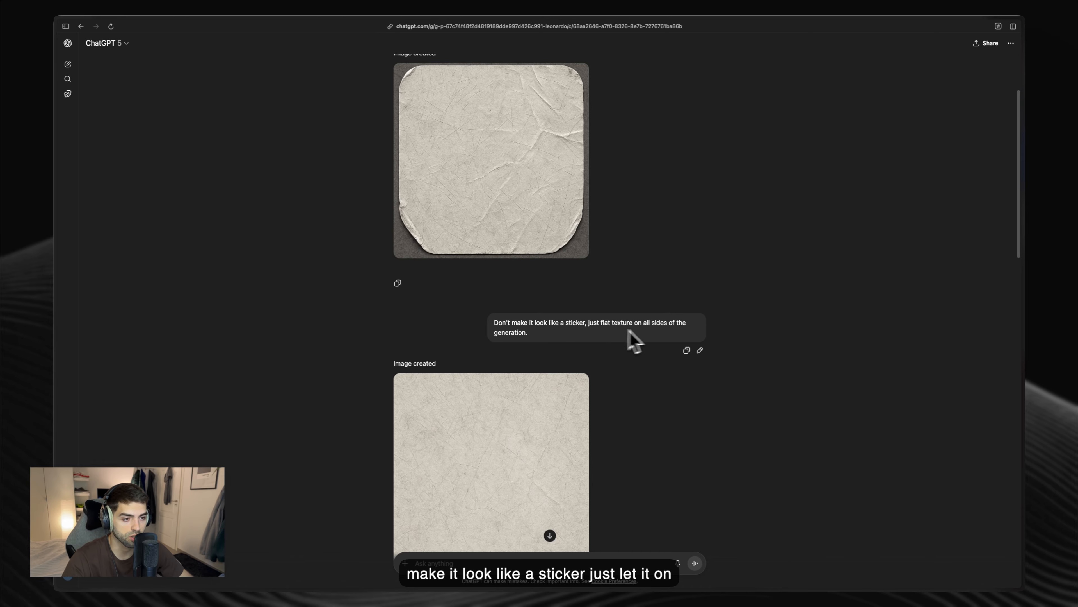
scroll(535, 336, down, 5)
click(541, 335)
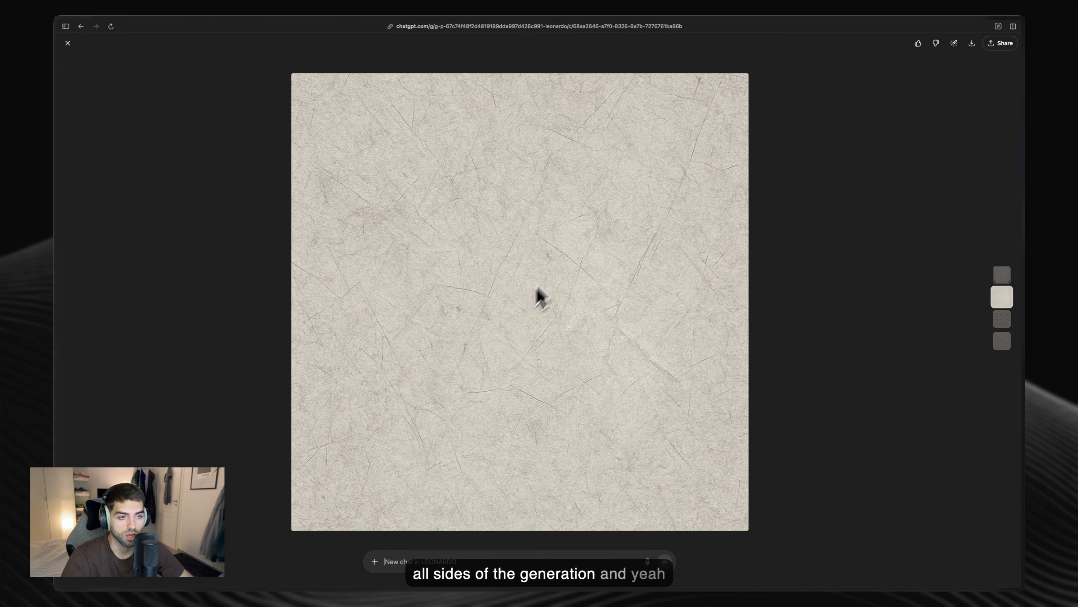
key(Escape)
click(517, 318)
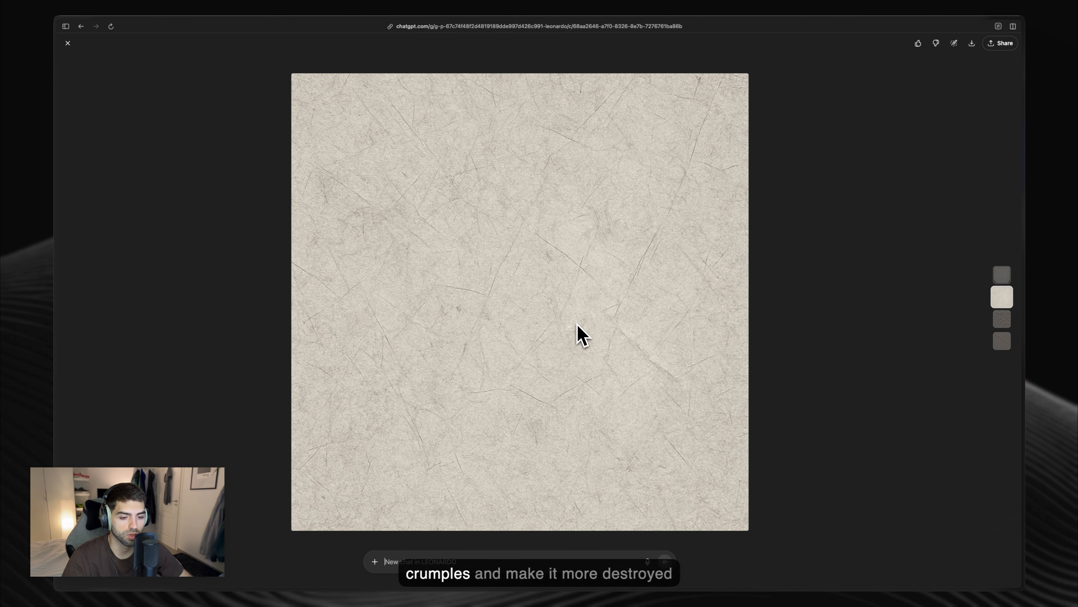
scroll(465, 226, down, 3)
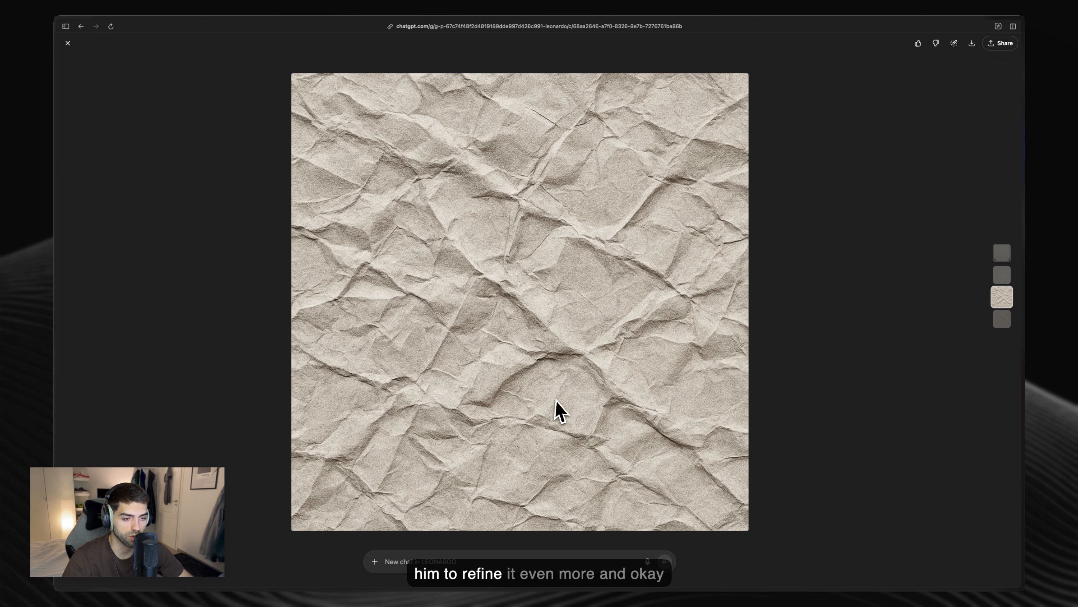
Review the prompt asking for less crumples and 1 or 2 folds, and inspect its generated texture enlarged.
key(Escape)
scroll(614, 368, down, 5)
drag(494, 268, 639, 267)
click(667, 267)
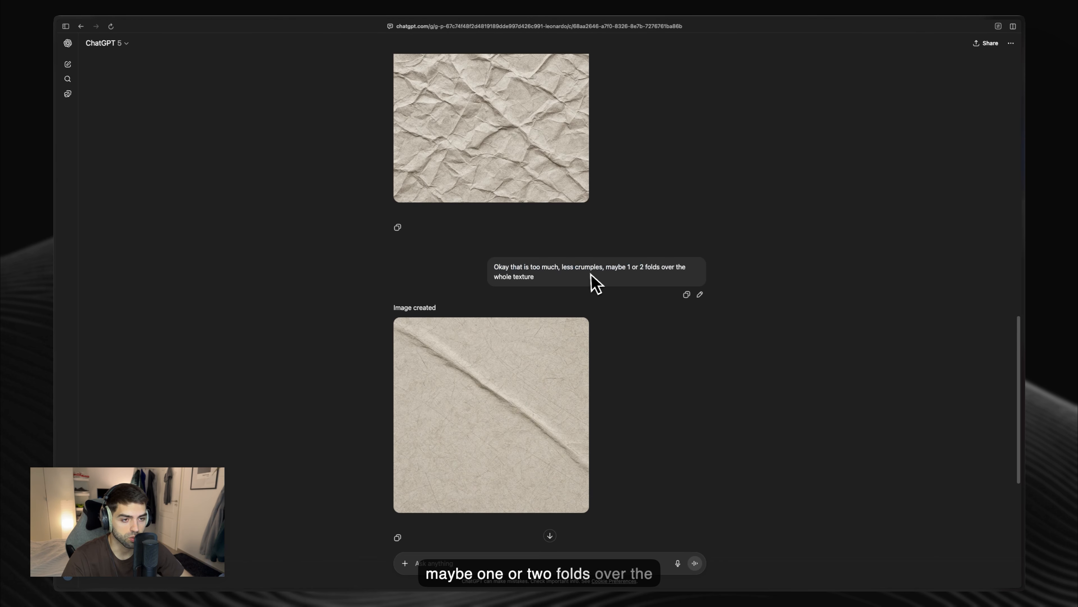
scroll(523, 289, down, 5)
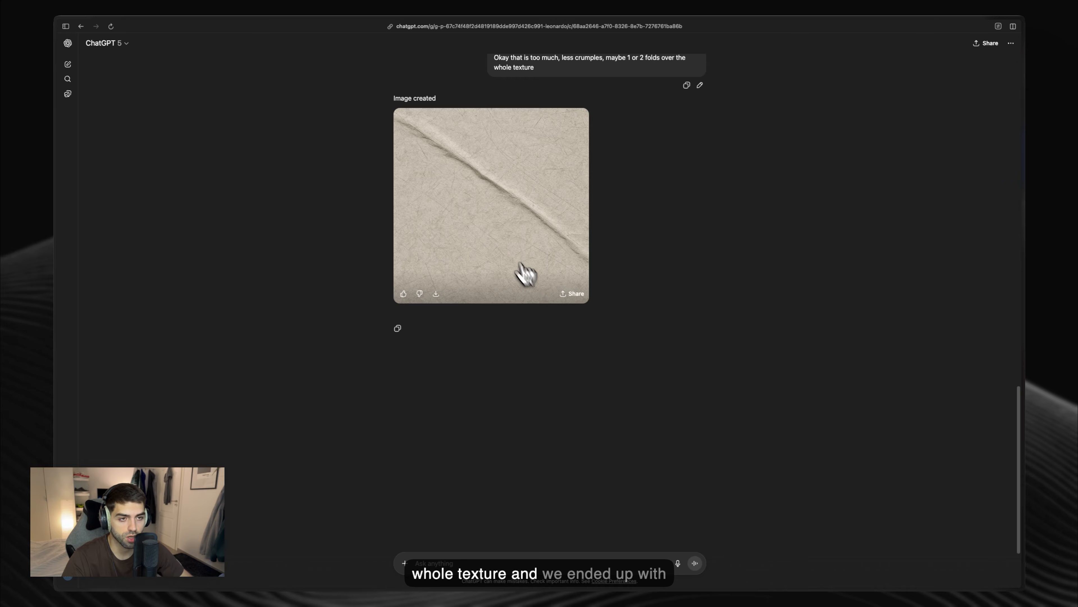
click(498, 238)
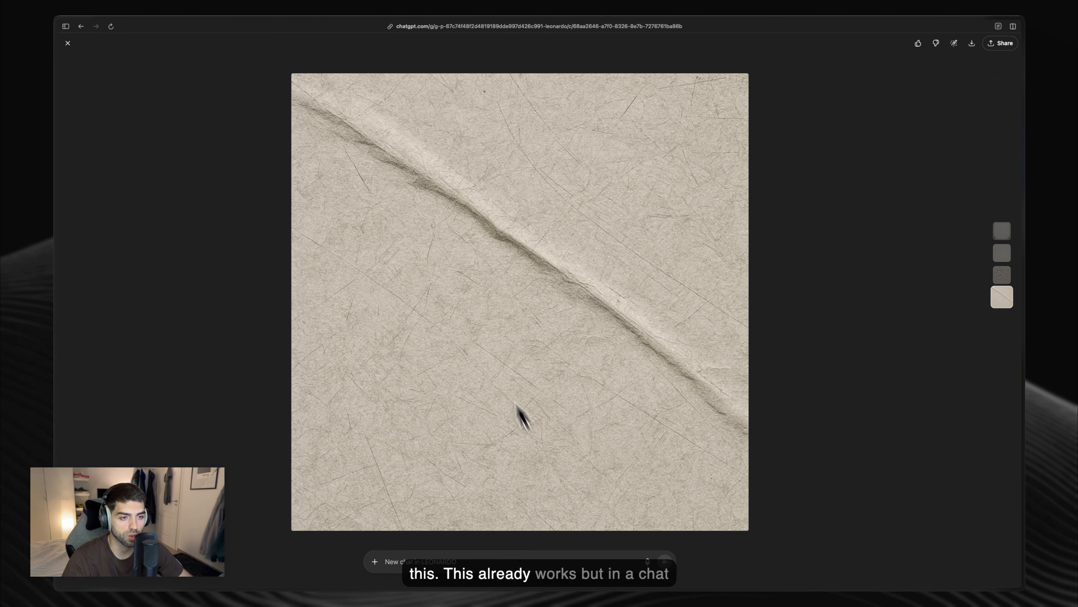
key(Escape)
scroll(540, 308, up, 3)
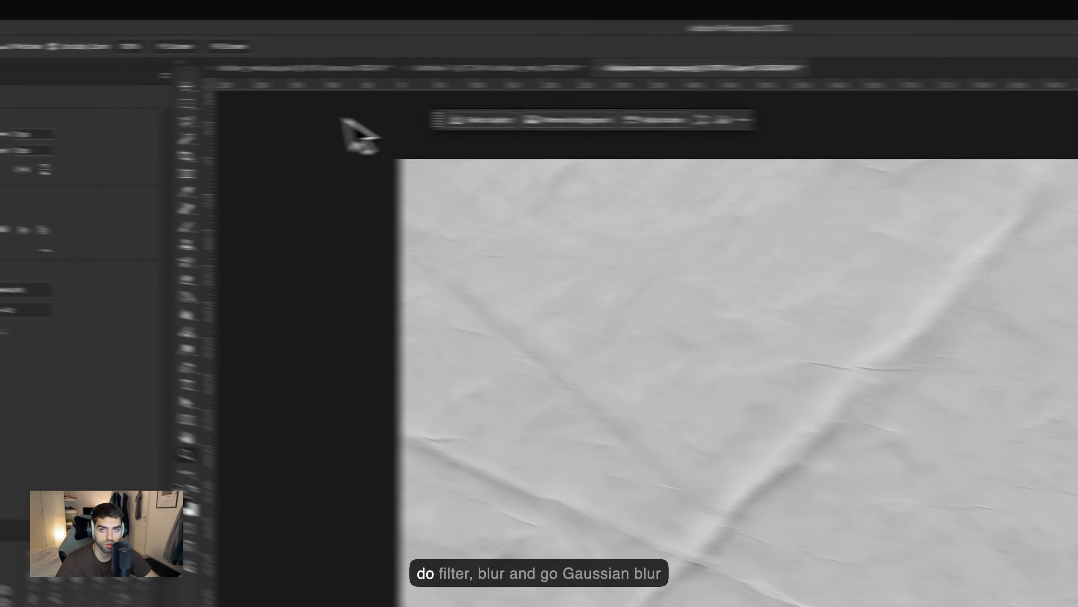
Switch to Photoshop, apply Gaussian Blur to the grey folded texture and save it in Photoshop format on the Desktop.
click(194, 44)
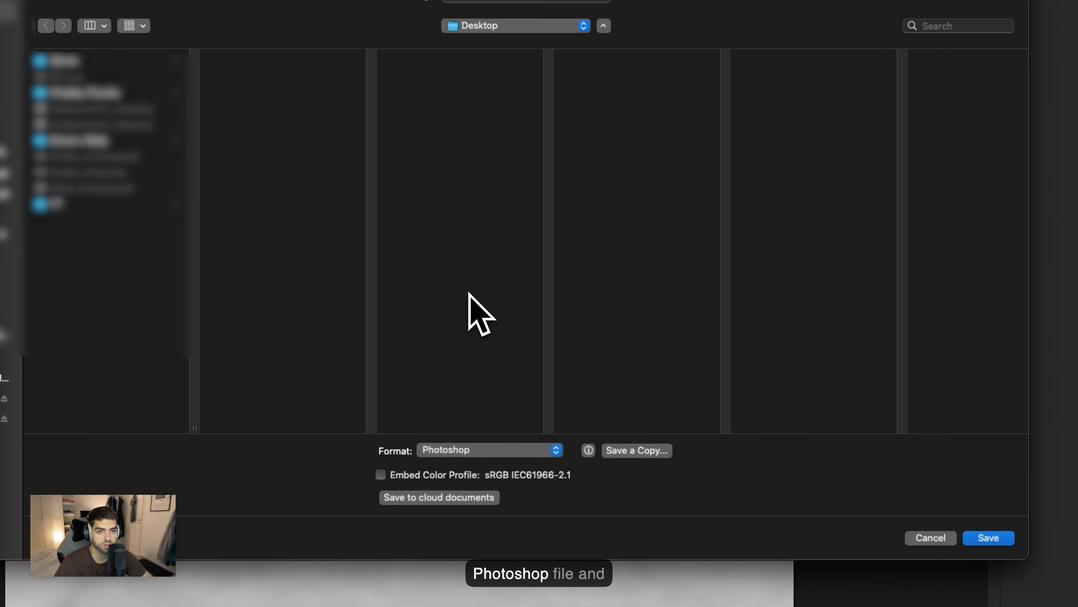
key(Return)
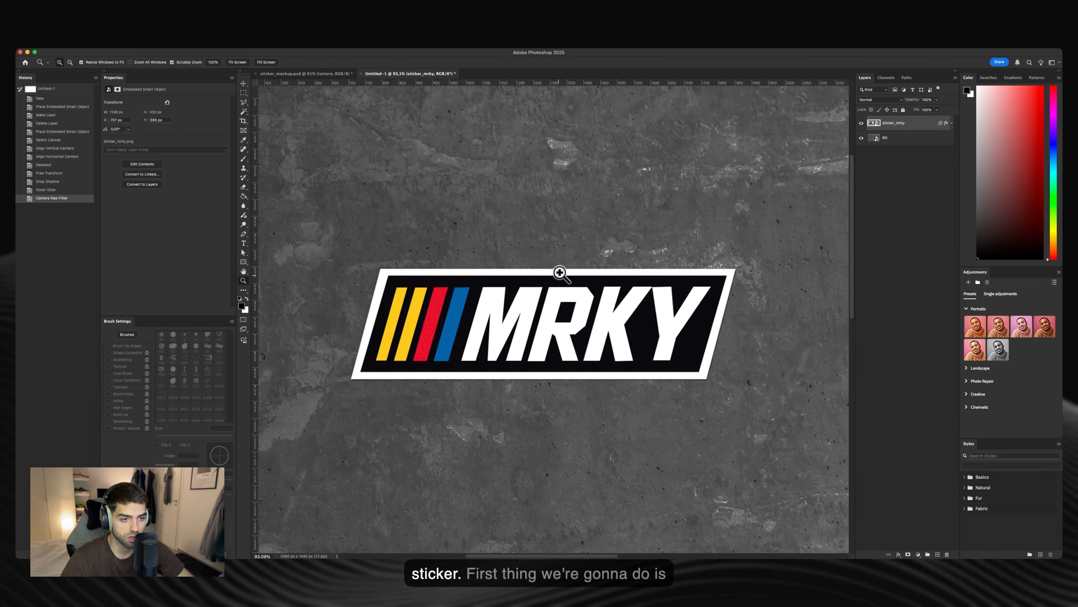
Place the displacement_map texture over the MRKY sticker and clip it to the sticker_mrky layer.
mouse_move(560, 274)
mouse_down()
mouse_move(570, 267)
mouse_move(553, 287)
mouse_up()
key(v)
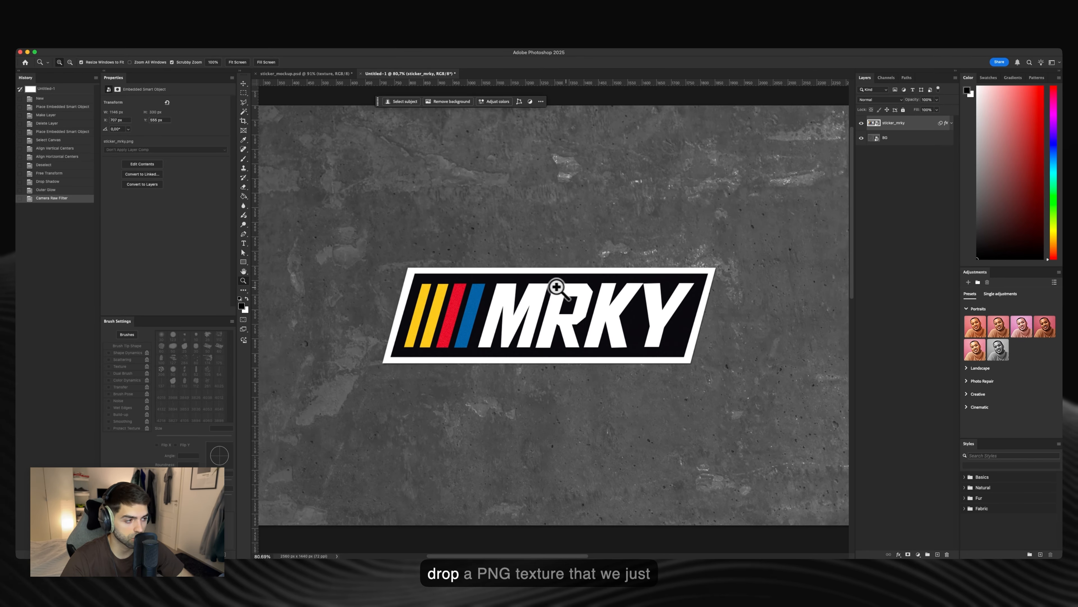
drag(695, 461, 751, 479)
key(Return)
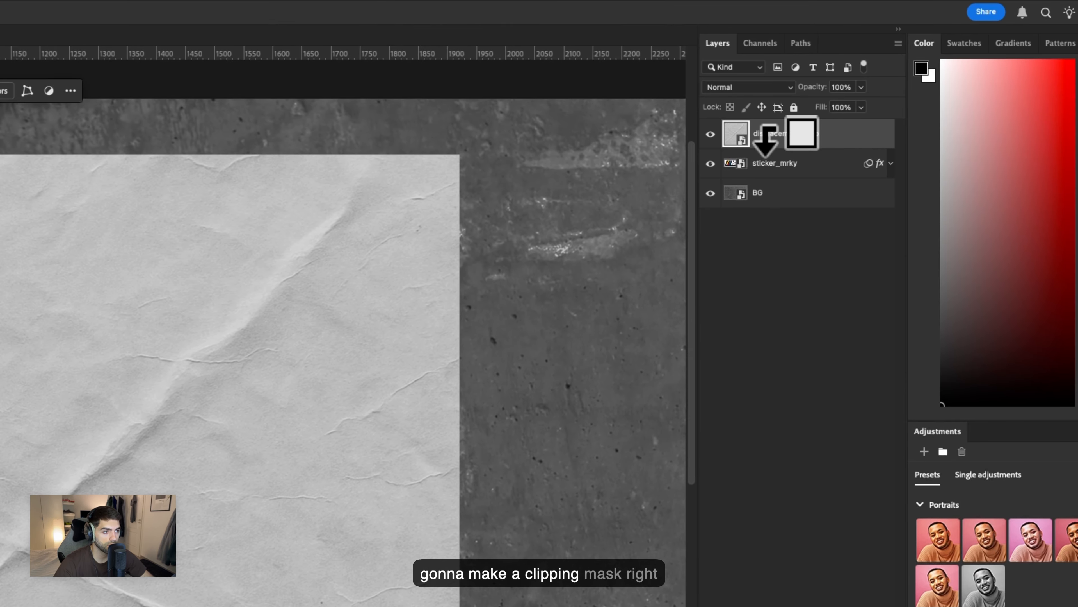
alt+click(766, 148)
Rasterize the clipped displacement_map layer and invert its colours.
right_click(781, 132)
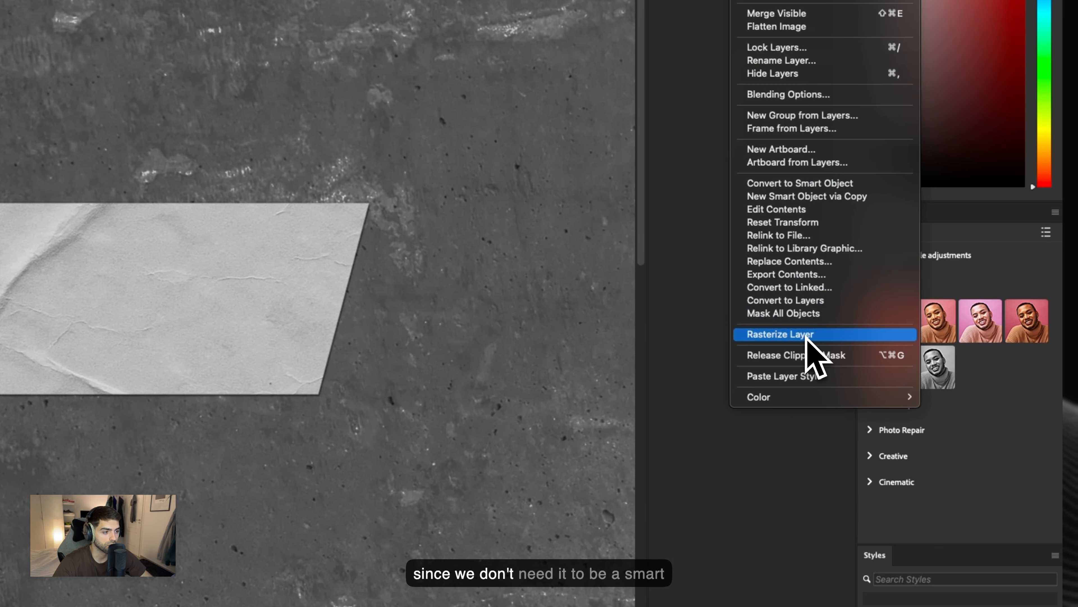
click(806, 335)
key(super+i)
Raise the displacement_map layer's contrast to 100 and slightly lower its brightness with Brightness/Contrast.
click(121, 50)
mouse_move(135, 64)
click(229, 65)
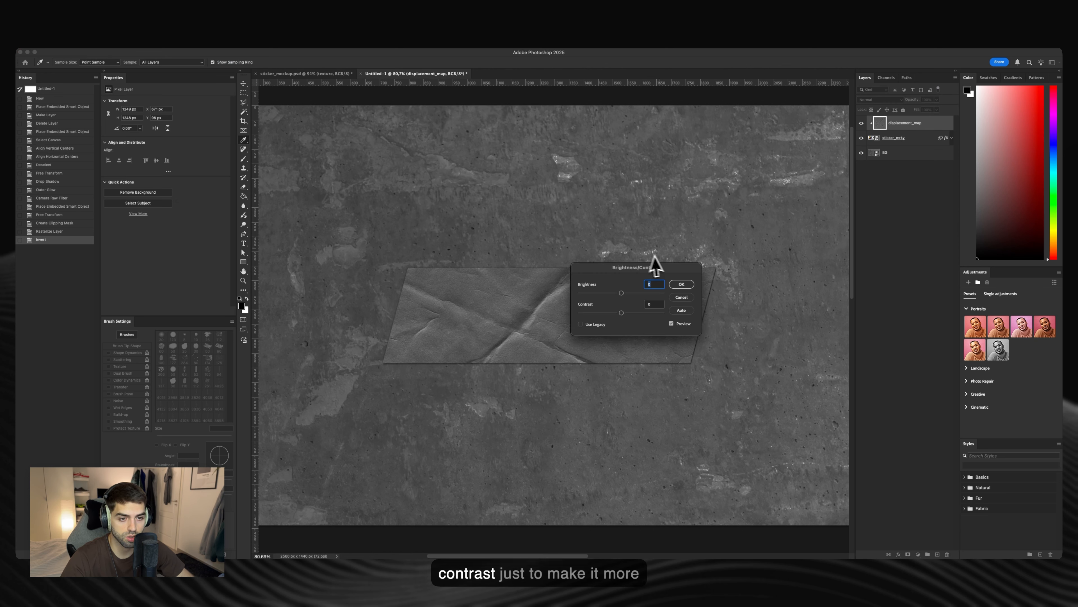
drag(623, 313, 679, 314)
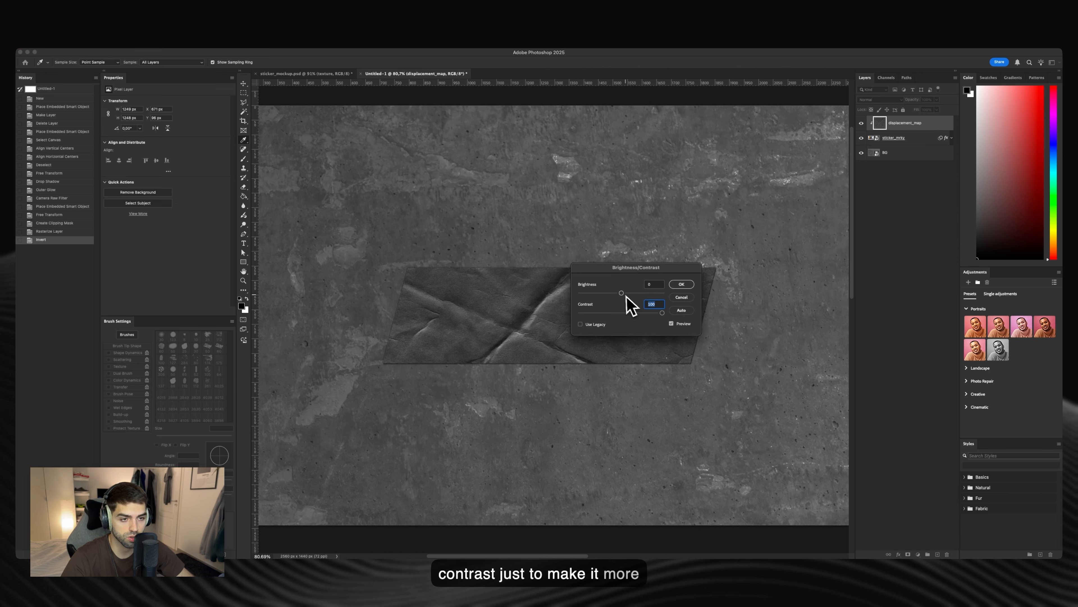
drag(621, 293, 615, 293)
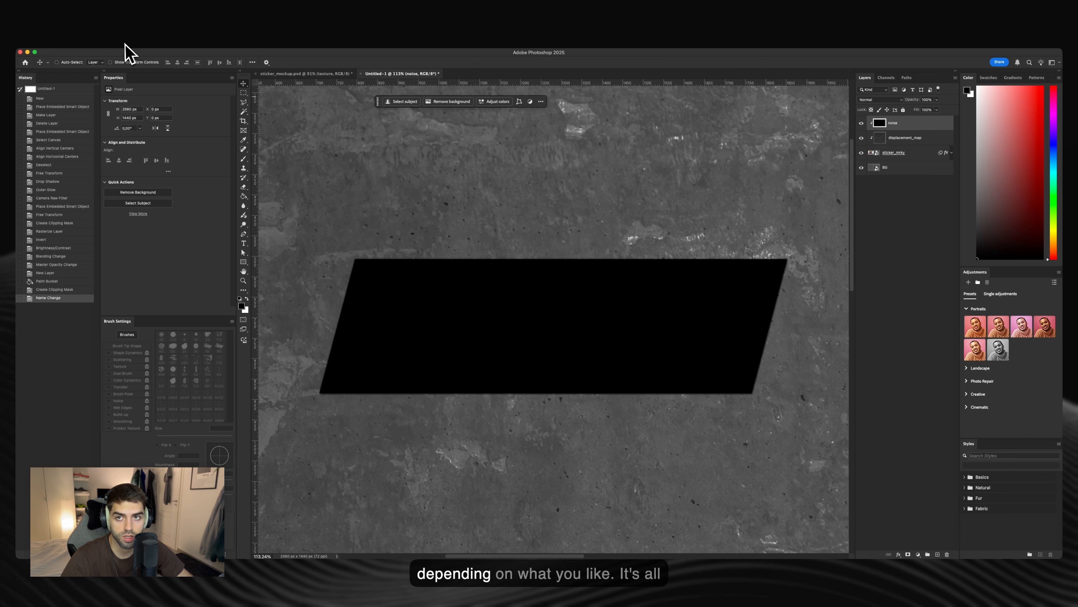
Apply the Pointillize filter to the black noise layer with a cell size of 3.
click(186, 47)
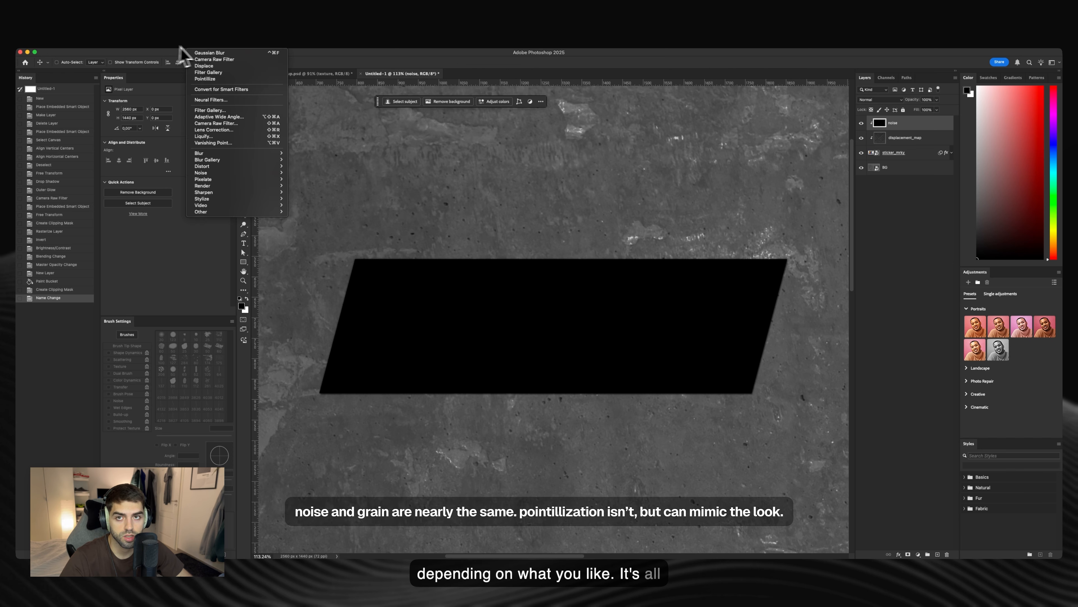
click(202, 49)
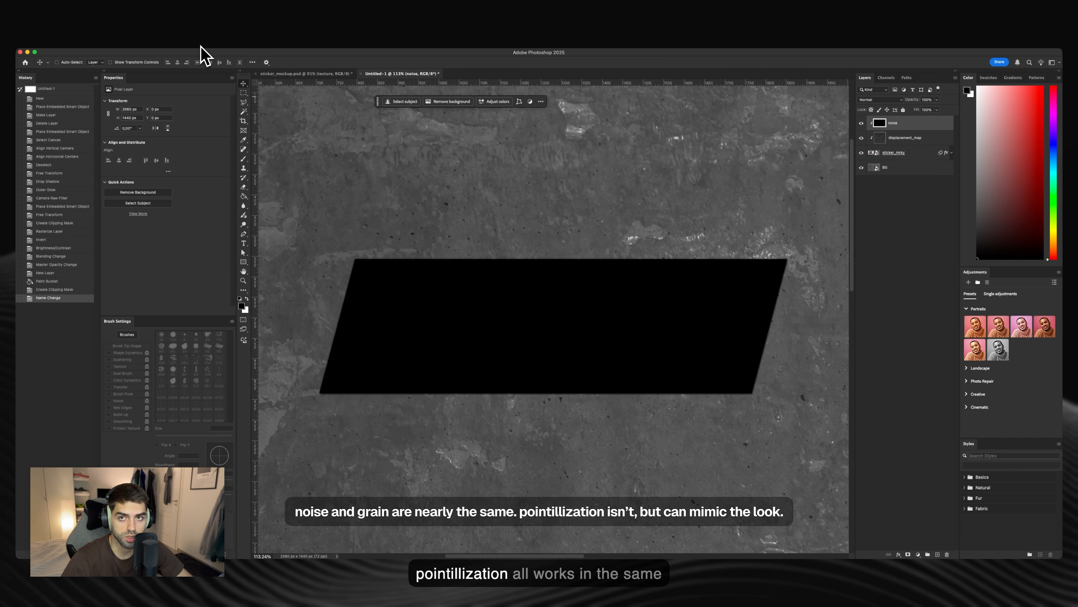
click(201, 47)
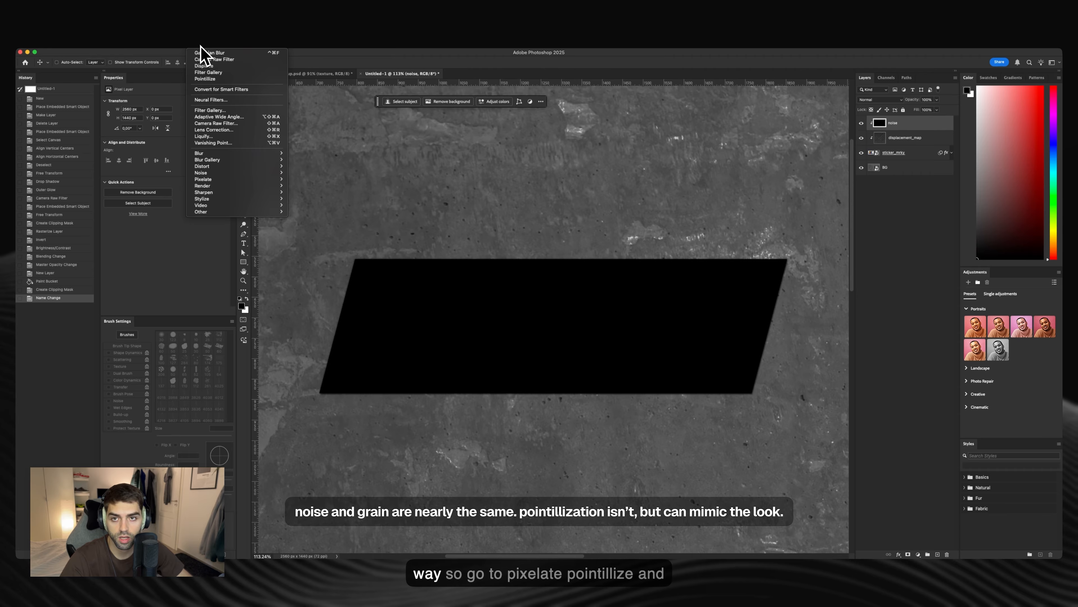
mouse_move(215, 174)
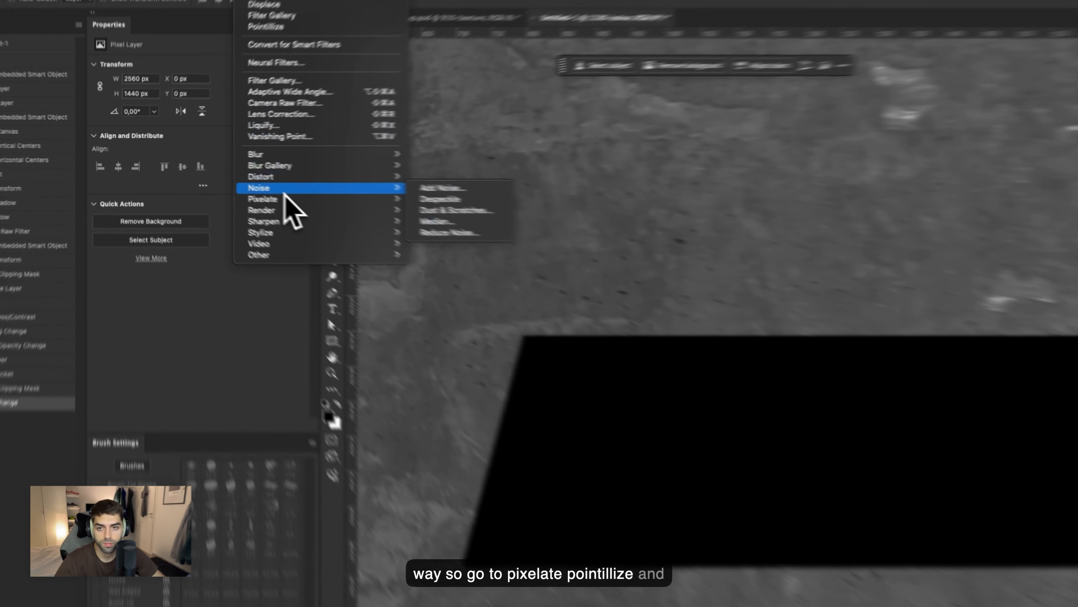
mouse_move(288, 202)
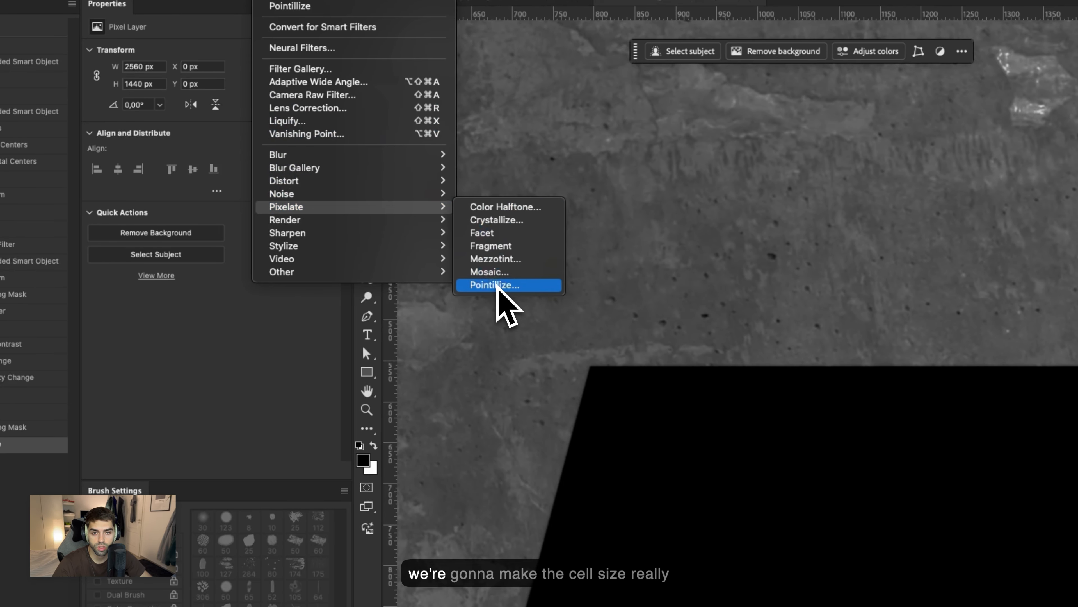
click(497, 285)
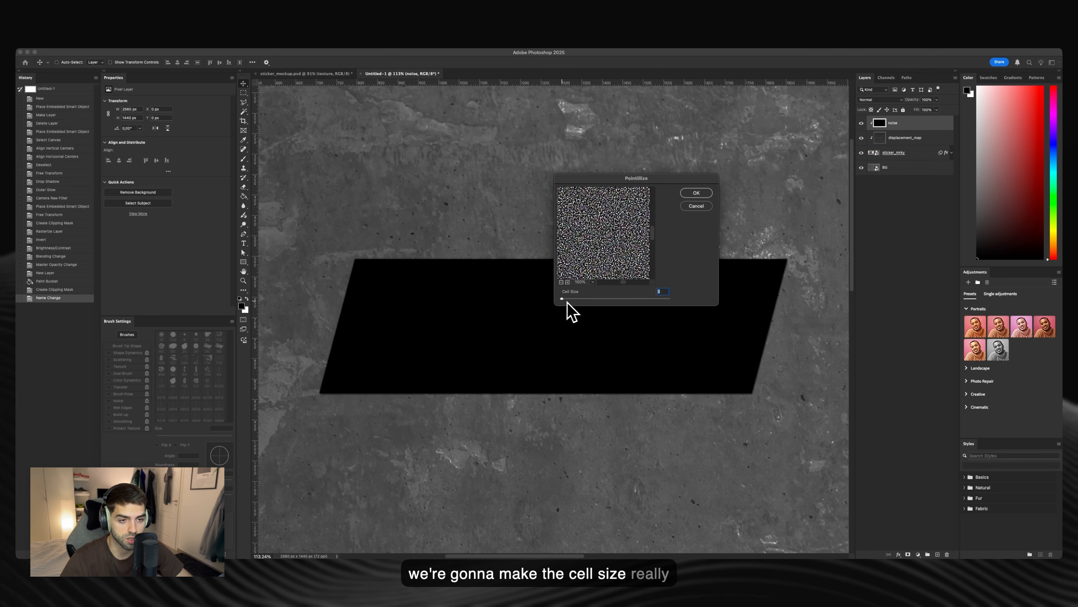
click(561, 298)
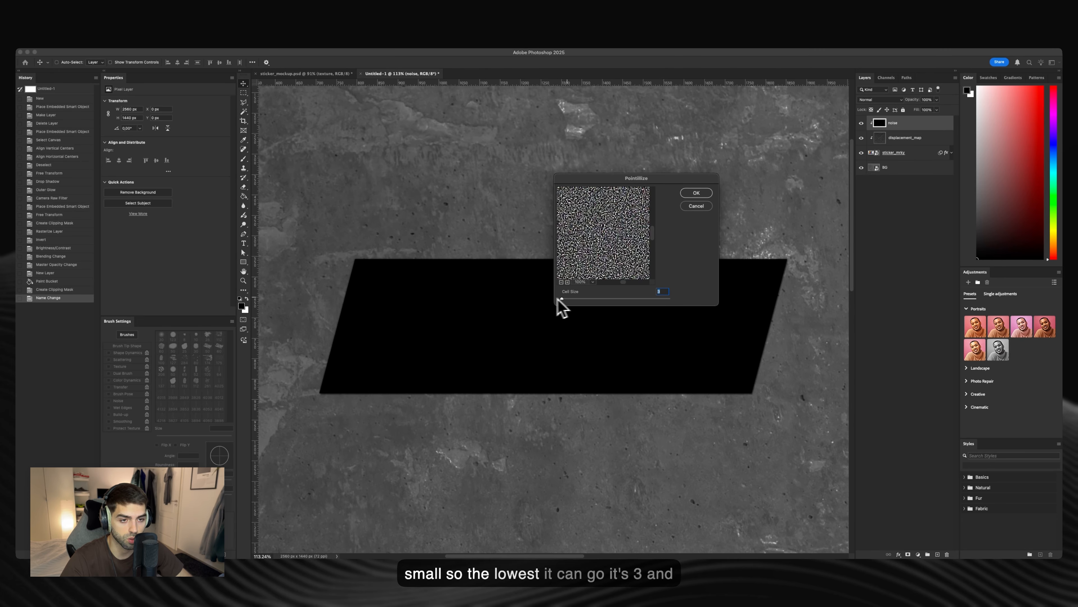
click(696, 192)
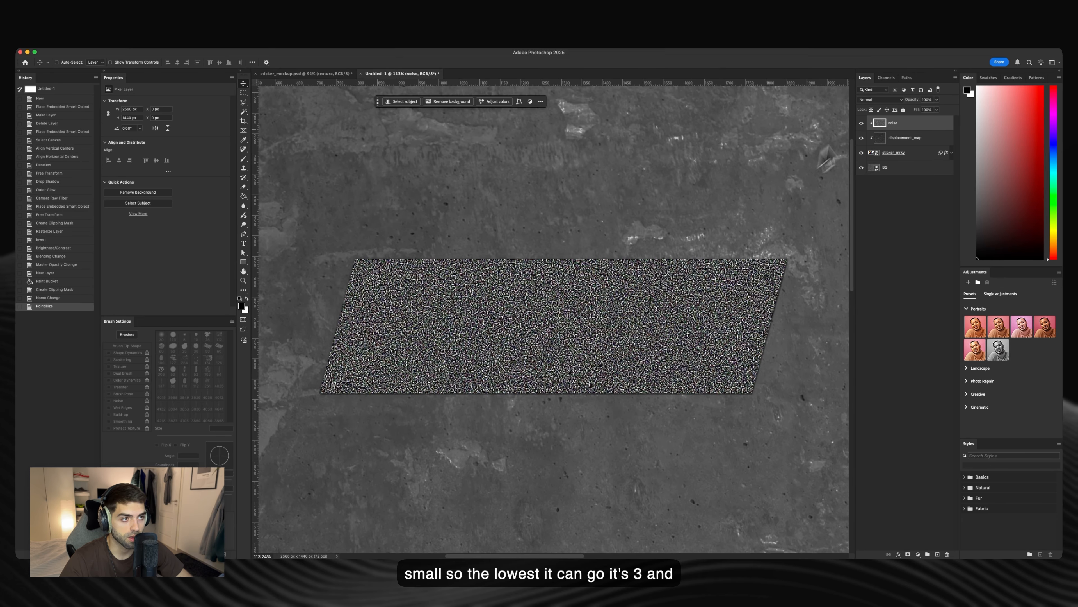
Set the noise layer's blending mode to Screen and its opacity to 10%.
click(879, 99)
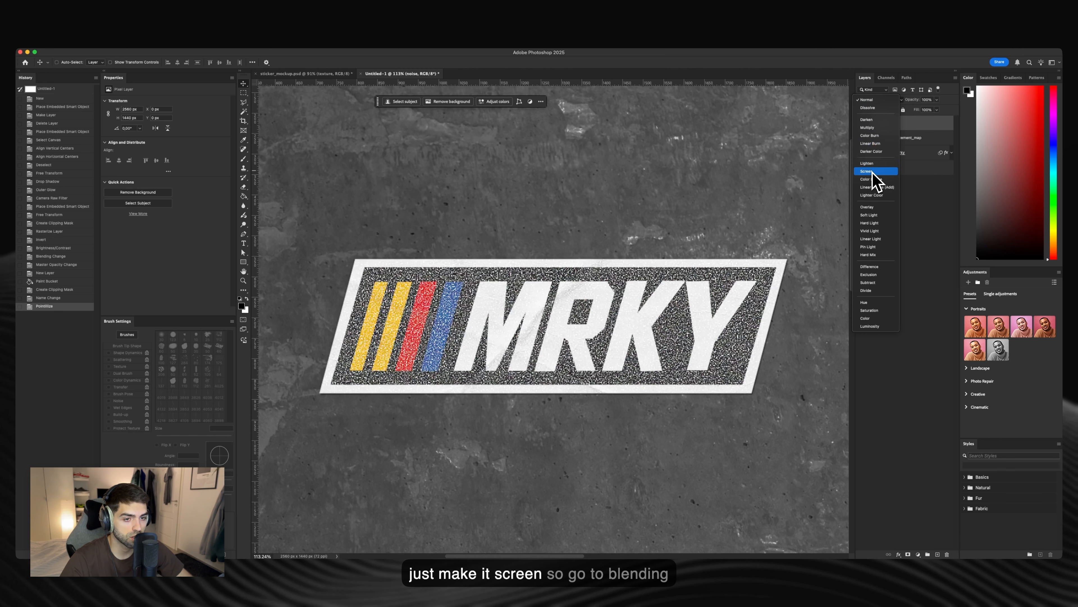
key(Escape)
click(874, 100)
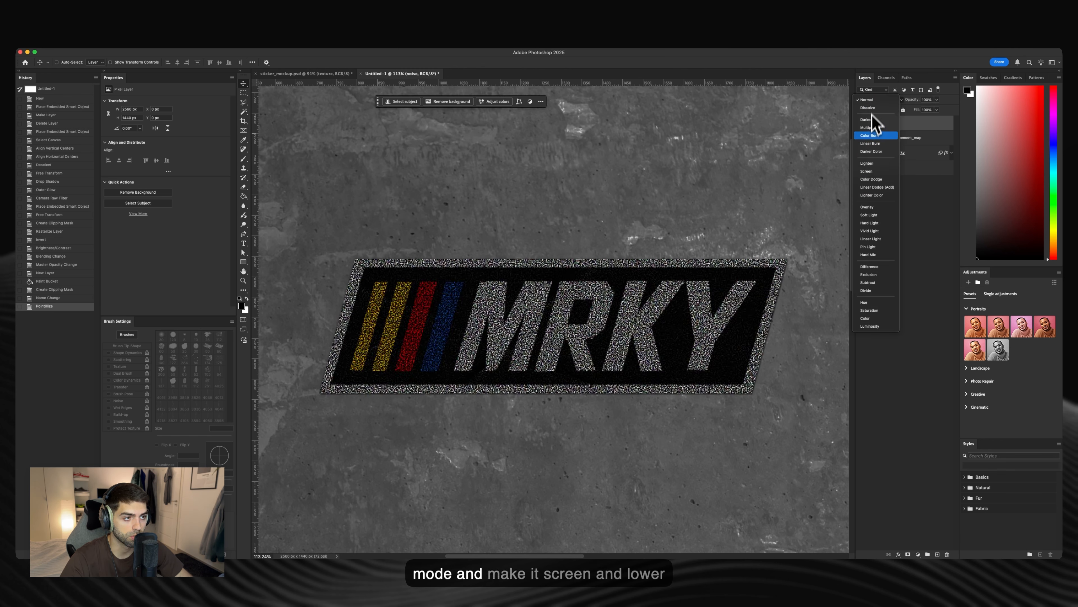
click(874, 171)
key(1)
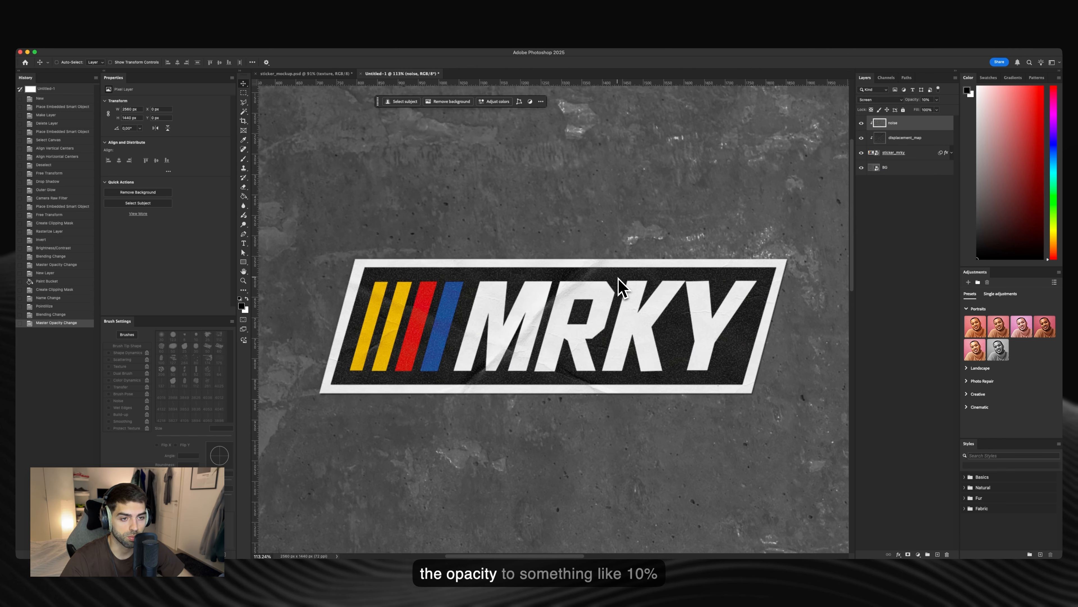
Examine the grain over the sticker's lettering and coloured stripes up close.
key(z)
drag(506, 338, 510, 311)
drag(686, 282, 534, 284)
key(z)
drag(462, 279, 550, 240)
drag(467, 216, 489, 241)
drag(427, 223, 401, 263)
drag(574, 250, 446, 267)
drag(548, 254, 590, 231)
Reduce the noise layer's opacity to 6%.
click(926, 100)
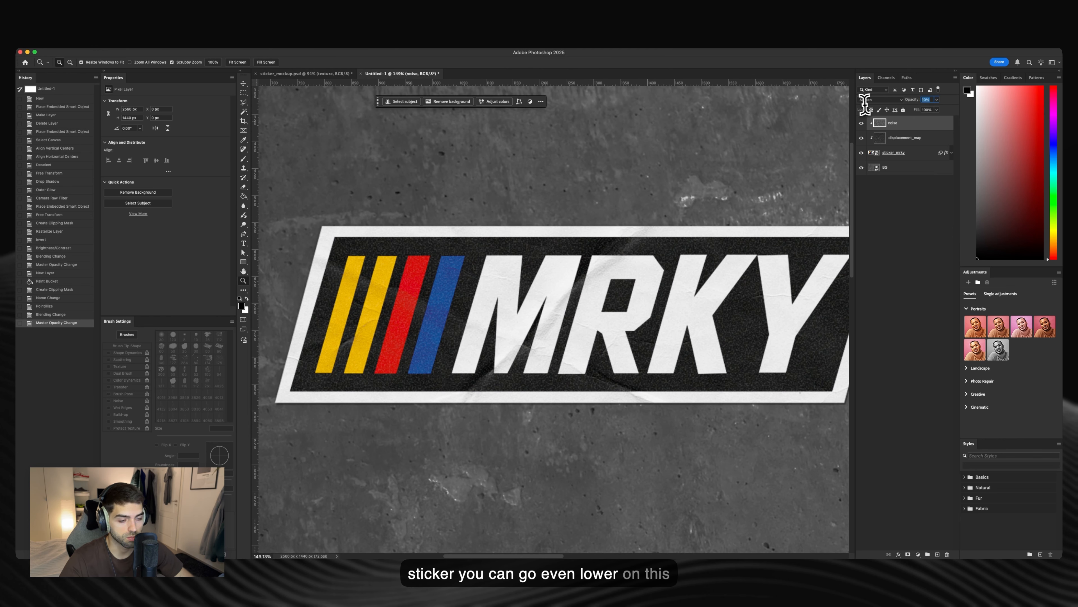
text(6)
key(Return)
scroll(531, 212, right, 1)
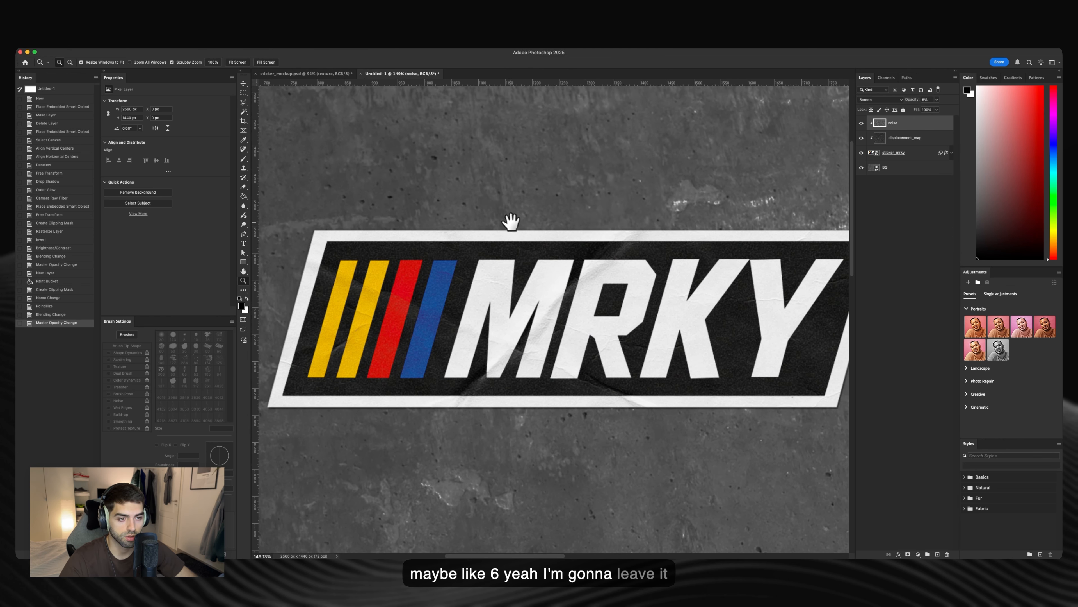
drag(547, 233, 537, 243)
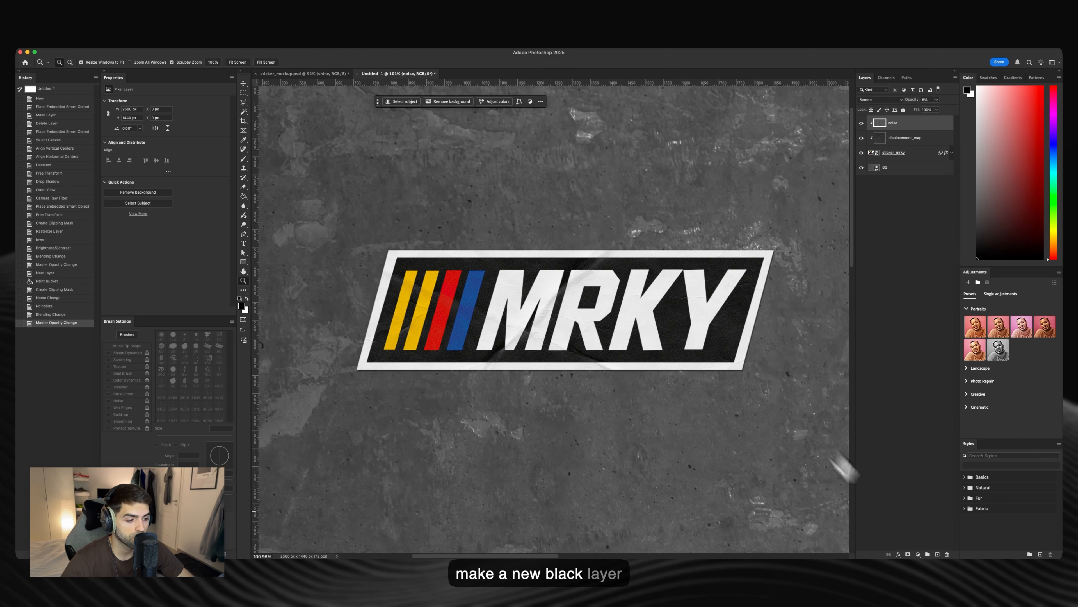
Add a new black-filled layer above noise, clip it to the sticker and name it shine.
click(937, 554)
key(g)
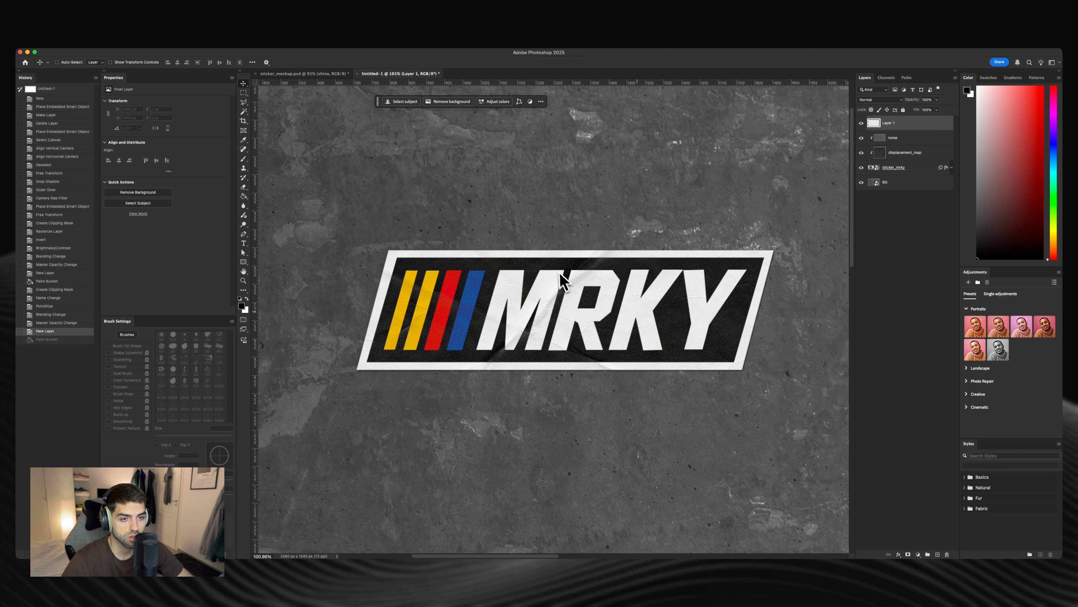
click(551, 261)
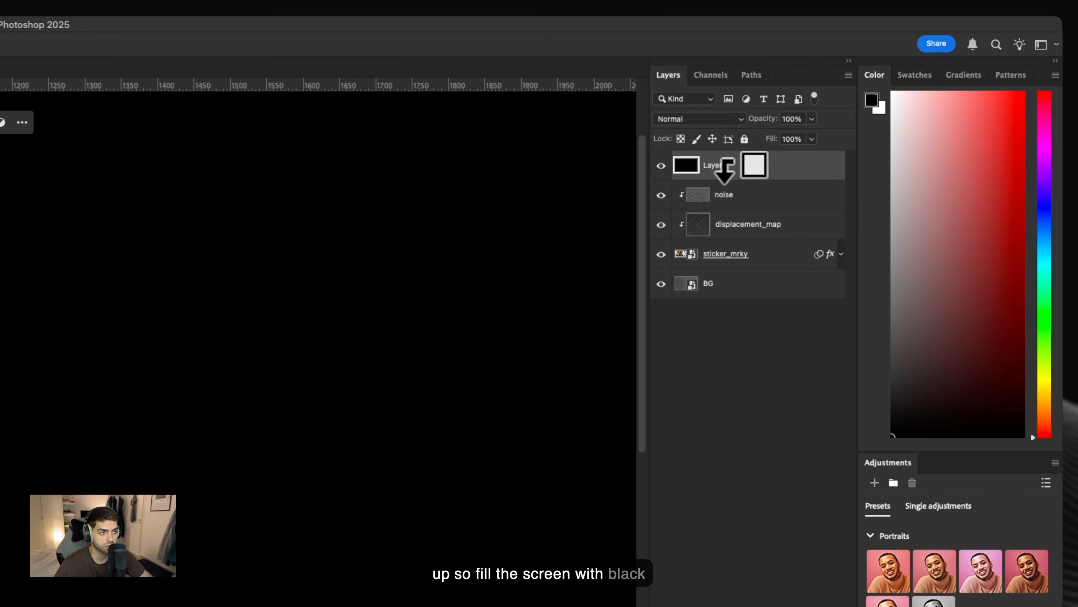
alt+click(895, 128)
double_click(727, 166)
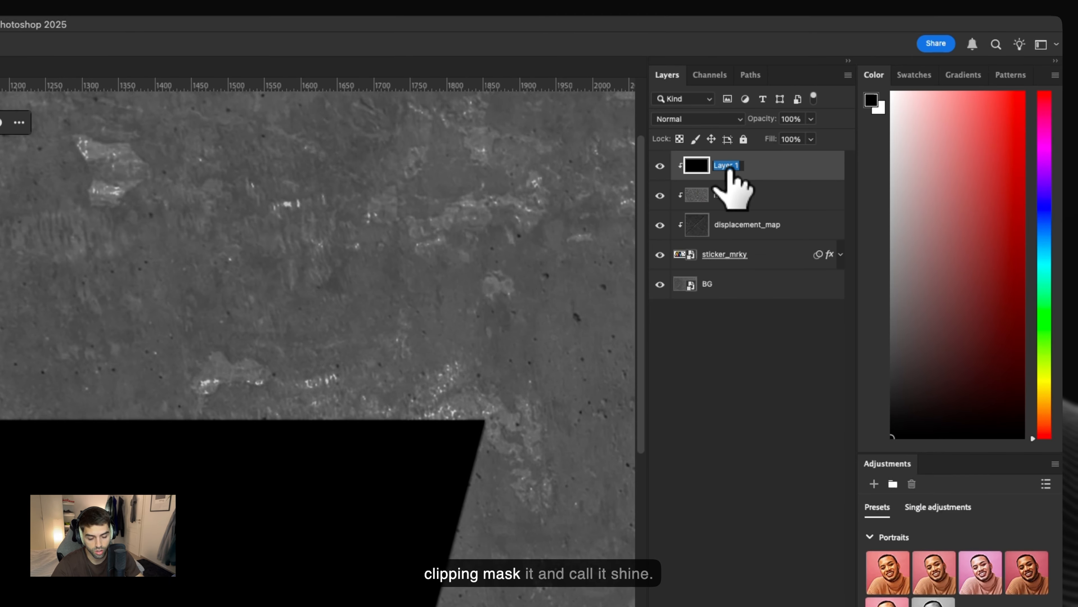
text(shine)
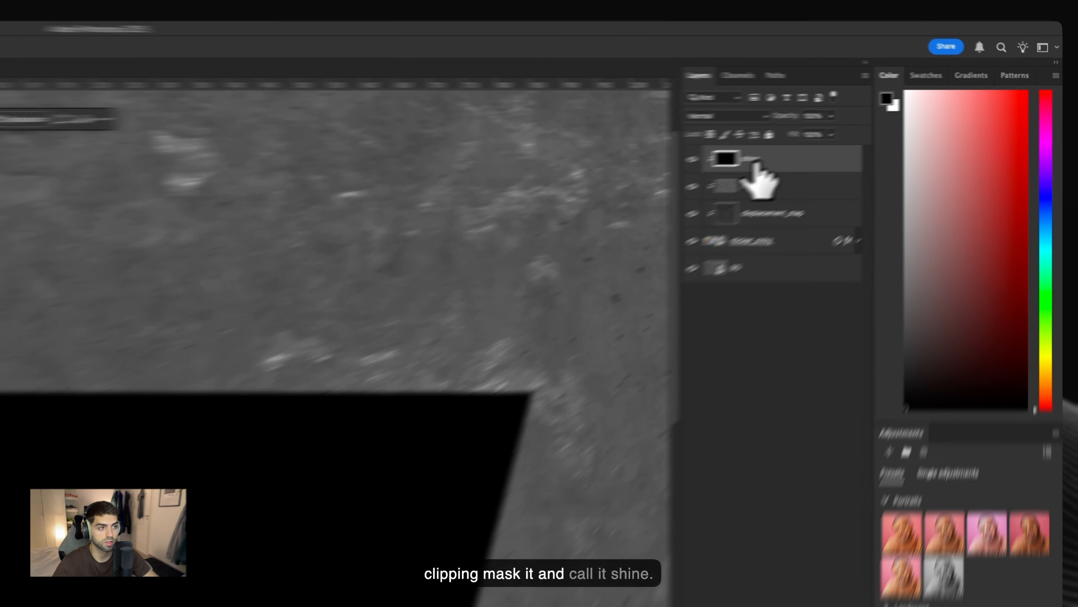
Paint three straight, soft-edged white diagonal streaks of varying width across the shine layer with the Brush tool.
text(b)
text(x)
drag(500, 261, 480, 265)
click(529, 180)
shift+click(361, 463)
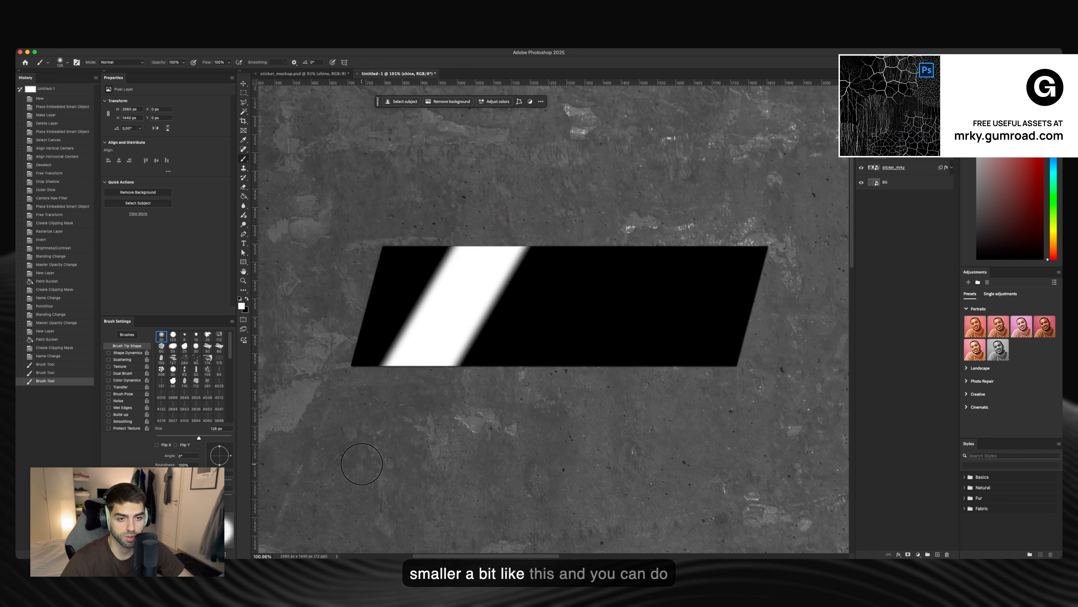
mouse_move(611, 219)
mouse_down()
mouse_move(592, 232)
mouse_move(632, 257)
mouse_up()
click(590, 164)
shift+click(450, 440)
click(719, 167)
shift+click(595, 436)
key(v)
Apply the Ocean Ripple filter to the shine layer with a ripple size of 6 and a magnitude of 5.
scroll(379, 289, down, 2)
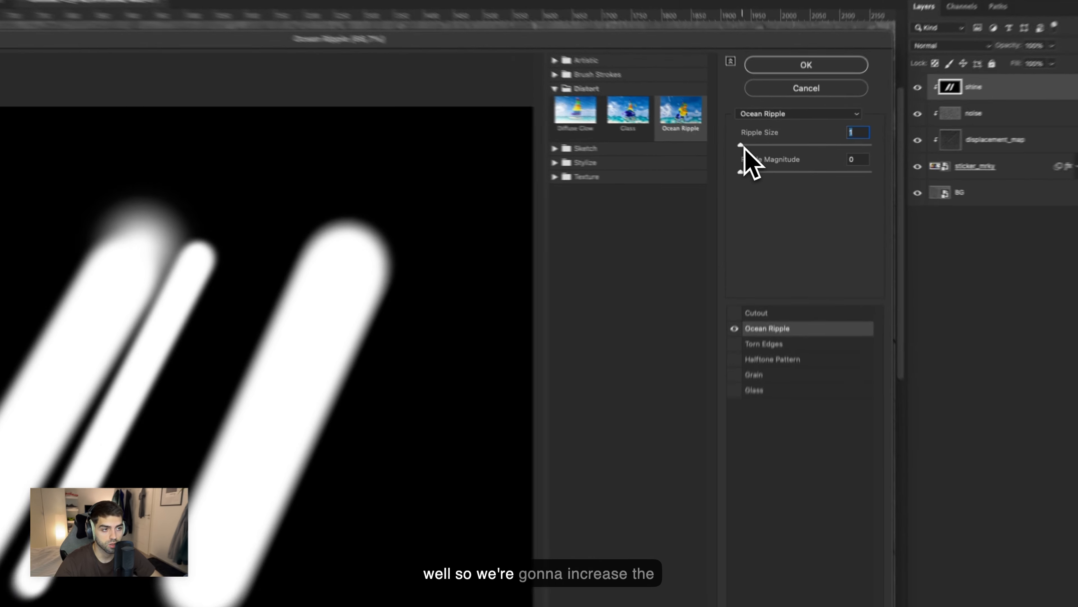
mouse_move(762, 156)
mouse_down()
mouse_move(777, 155)
mouse_move(767, 172)
mouse_up()
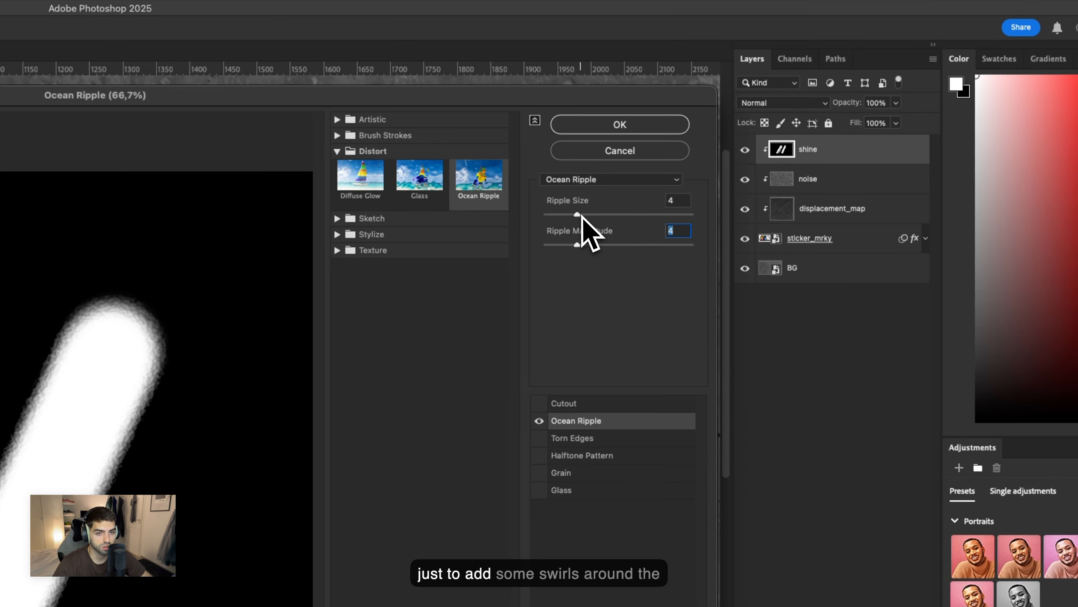
drag(578, 215, 598, 215)
drag(577, 244, 584, 245)
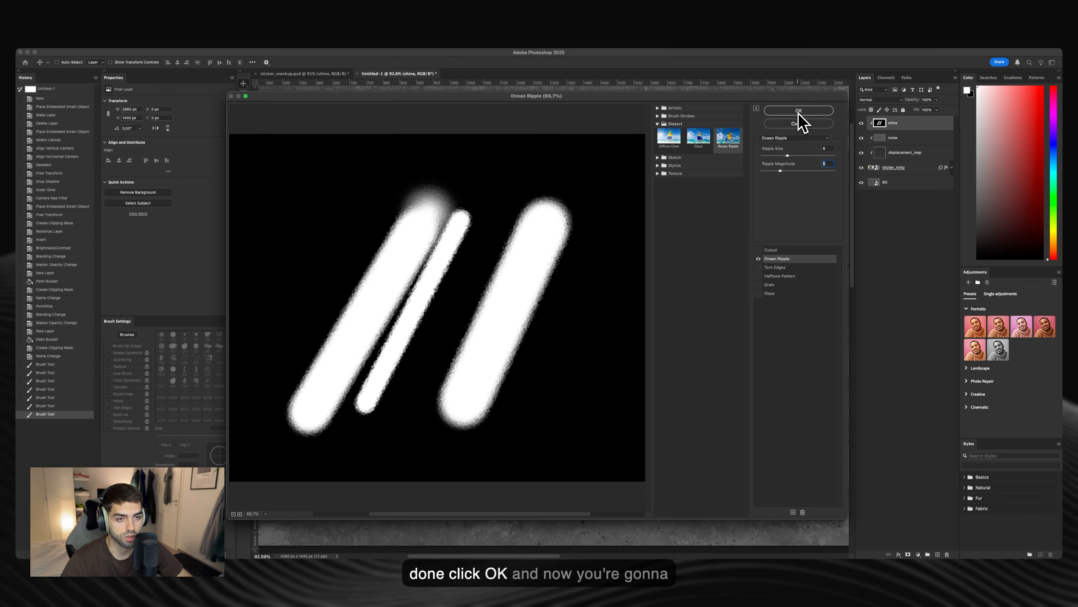
click(799, 111)
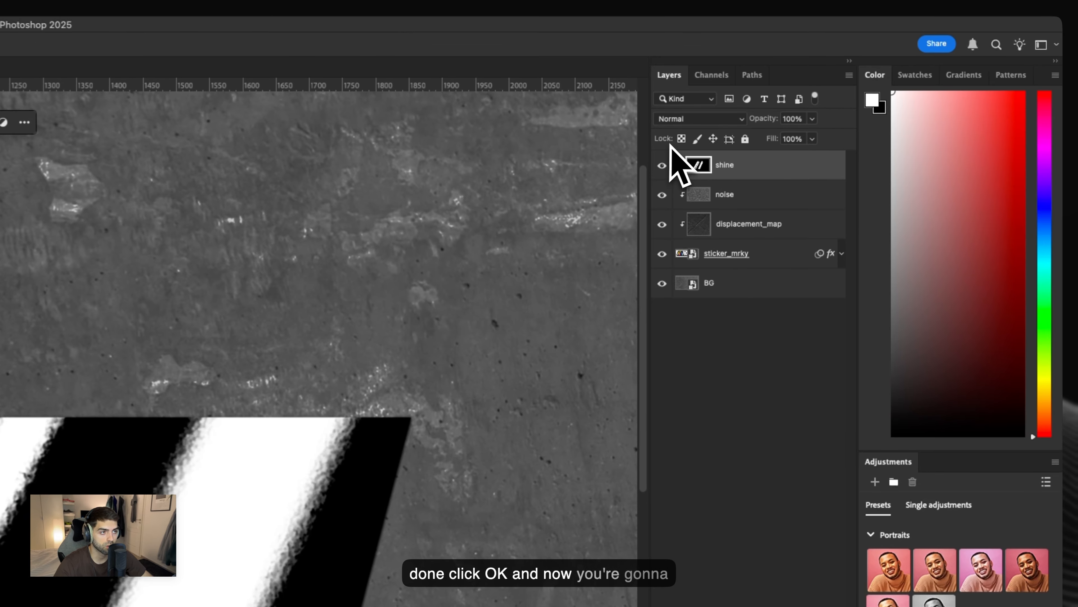
Set the shine layer's blending mode to Screen.
click(679, 120)
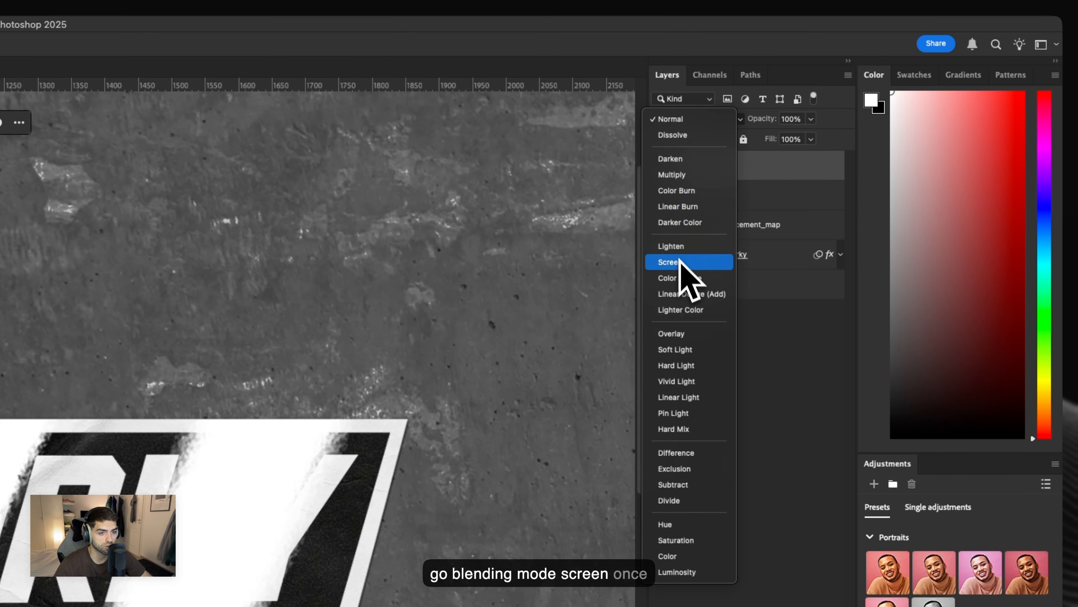